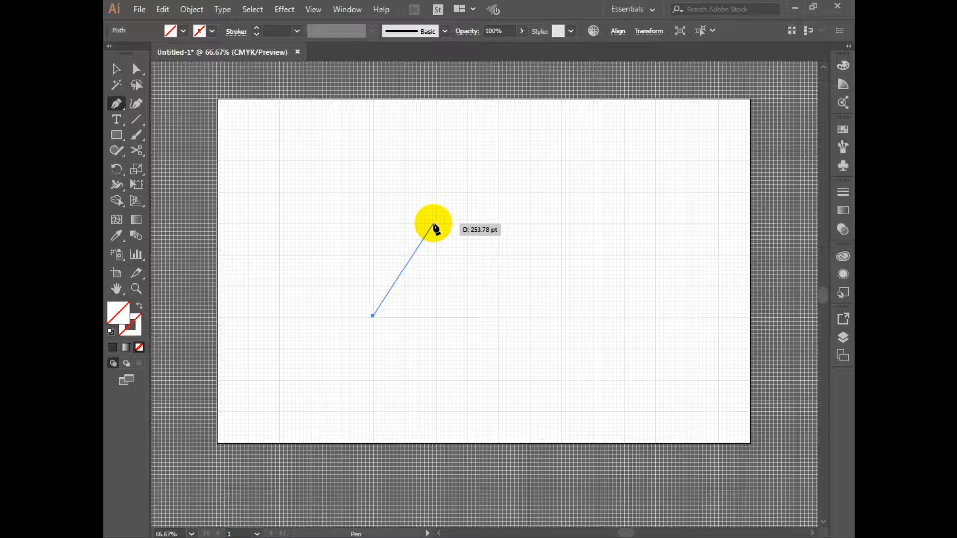
# Complete the open mountain-peak path with the Pen tool, with slopes about 250 pt and 219 pt long
pyautogui.click(435, 225)
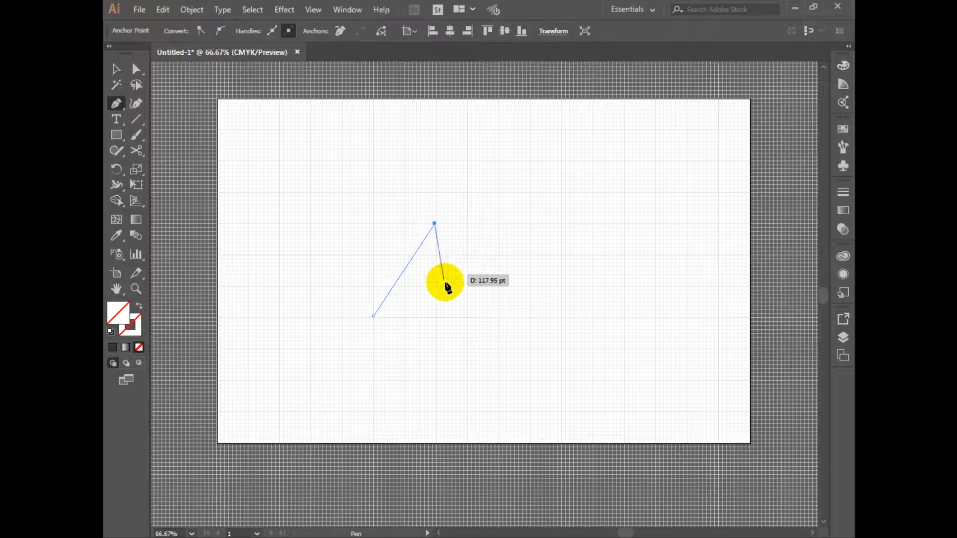
pyautogui.click(468, 316)
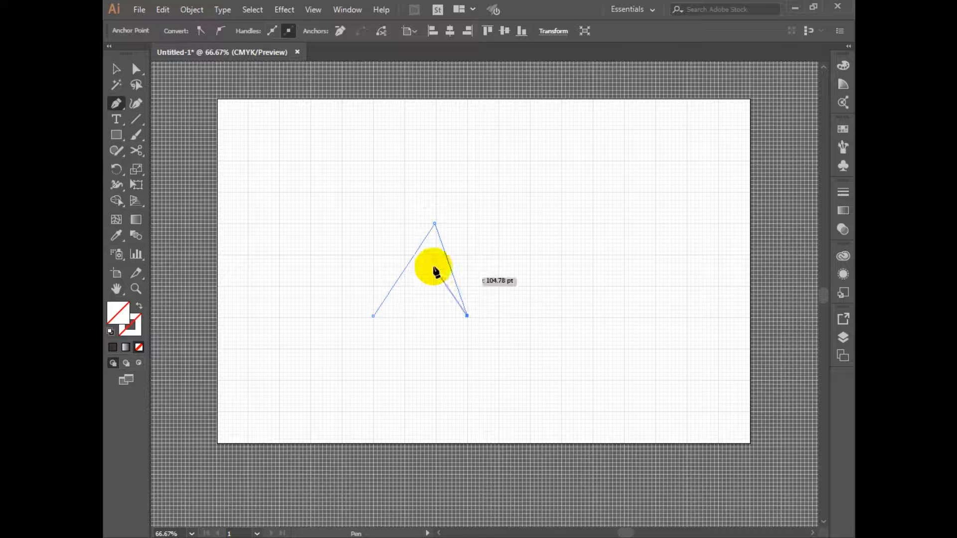
pyautogui.click(115, 77)
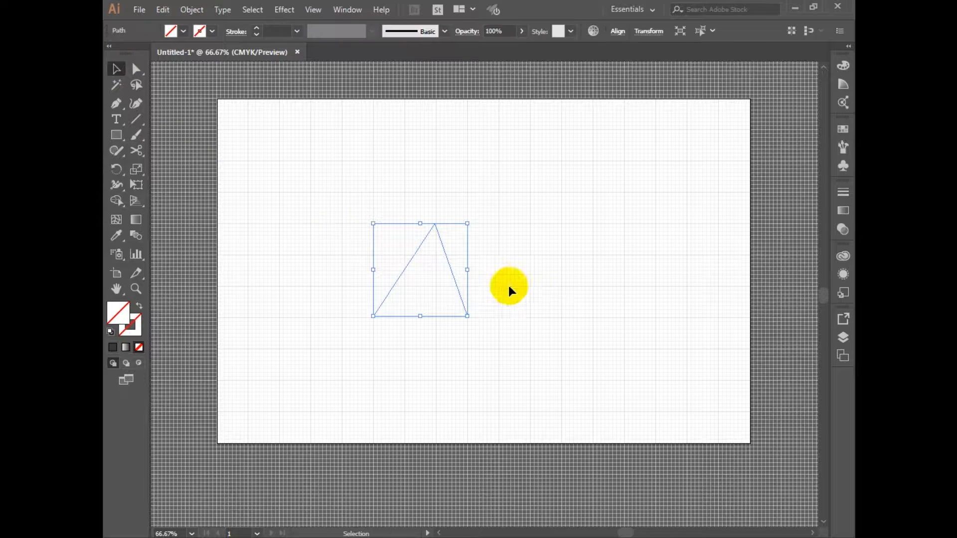
# Give the peak path a black 5 pt stroke and deselect it
pyautogui.click(256, 29)
pyautogui.click(256, 29)
pyautogui.click(256, 29)
pyautogui.click(255, 29)
pyautogui.click(256, 29)
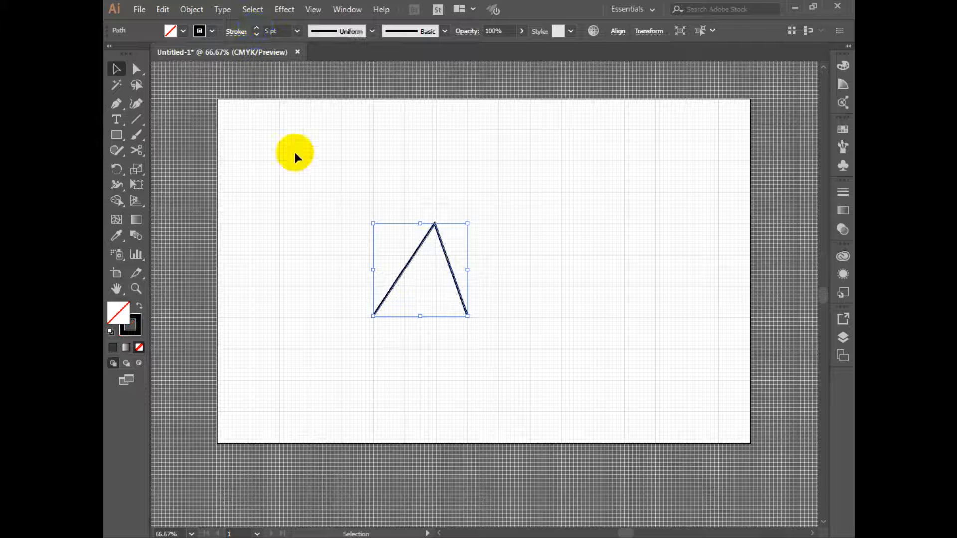
pyautogui.click(332, 156)
# Draw a second, taller open peak with the Pen tool, overlapping the first one's right slope, with feet on the same baseline
pyautogui.moveTo(567, 207); pyautogui.dragTo(535, 200)
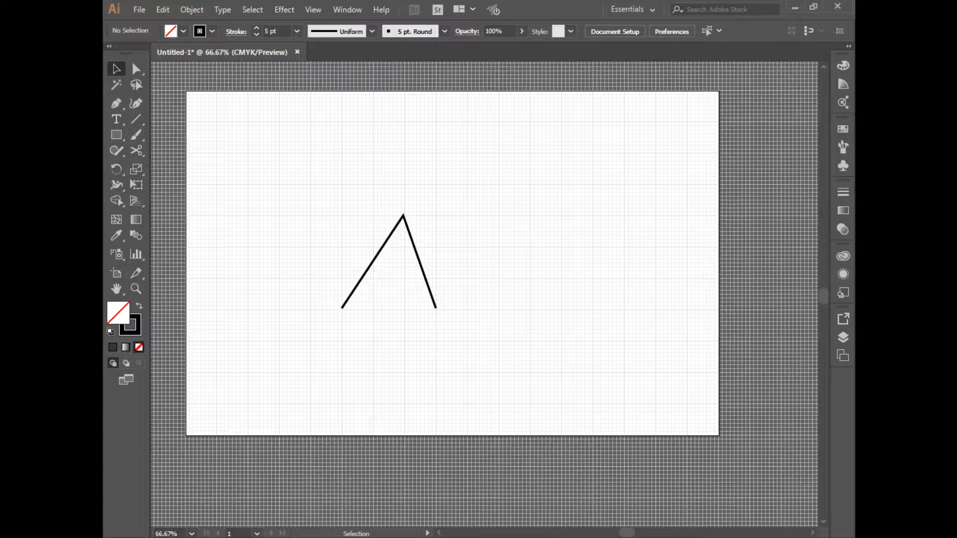
pyautogui.click(494, 444)
pyautogui.moveTo(313, 276); pyautogui.dragTo(278, 282)
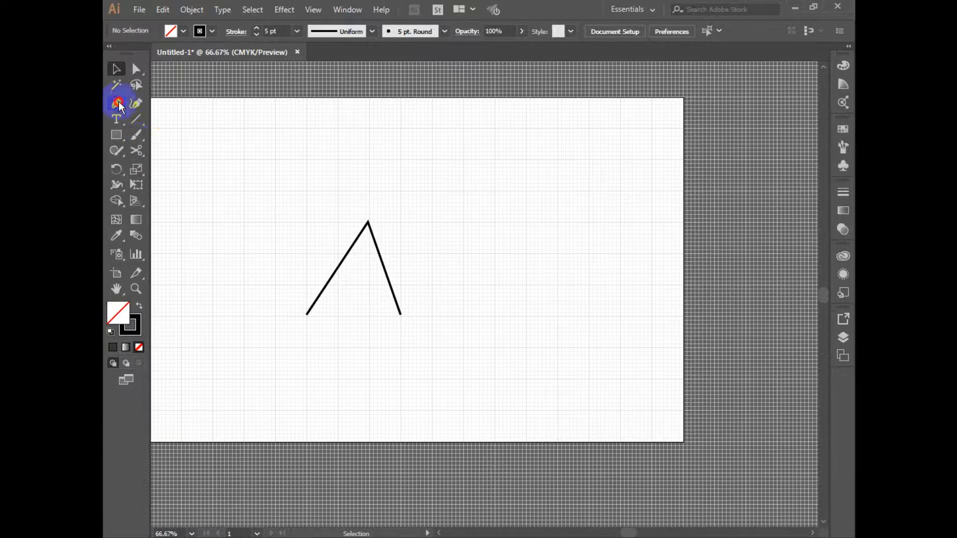
pyautogui.click(118, 104)
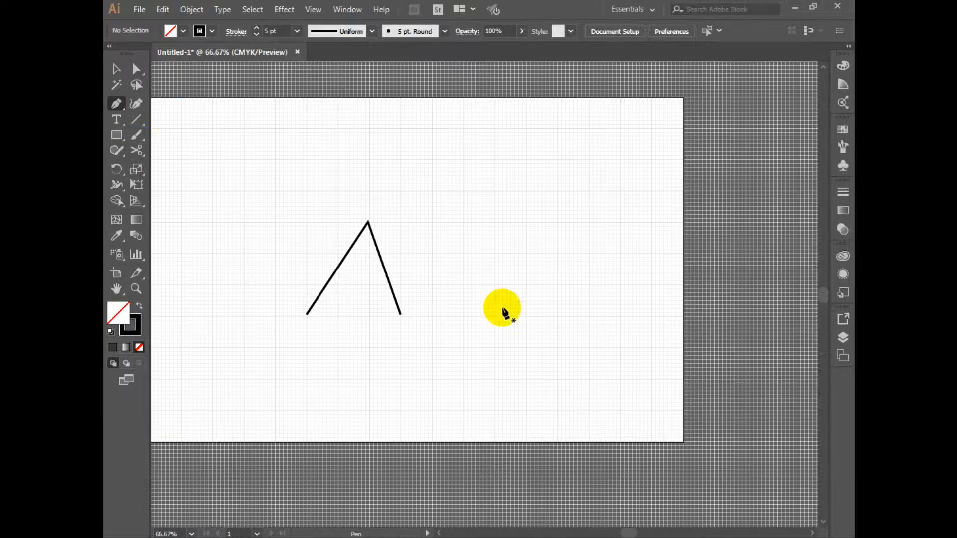
pyautogui.click(356, 315)
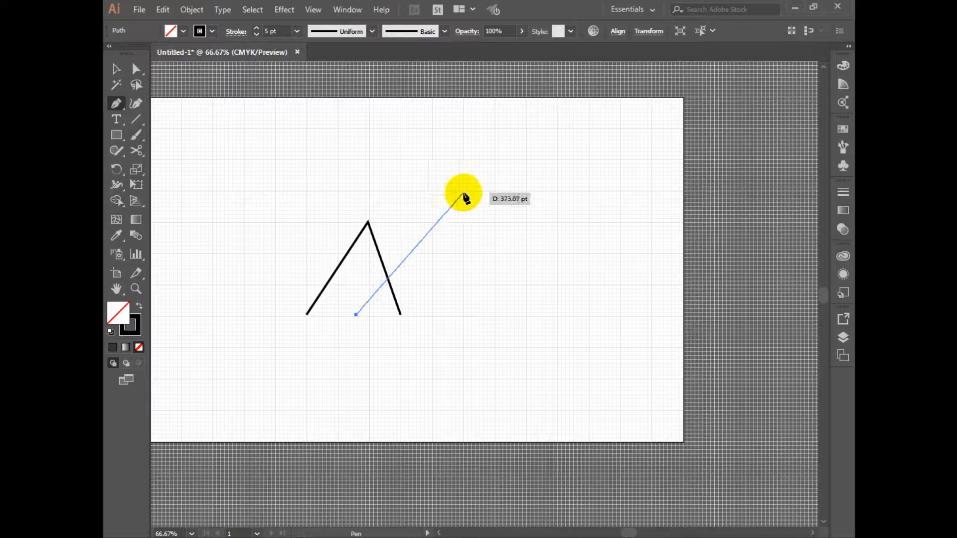
pyautogui.click(432, 191)
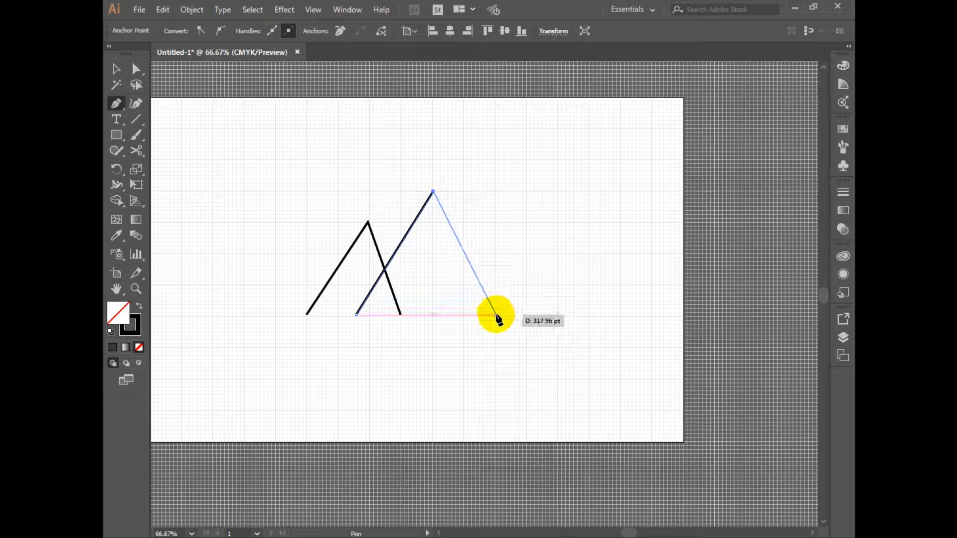
pyautogui.click(497, 315)
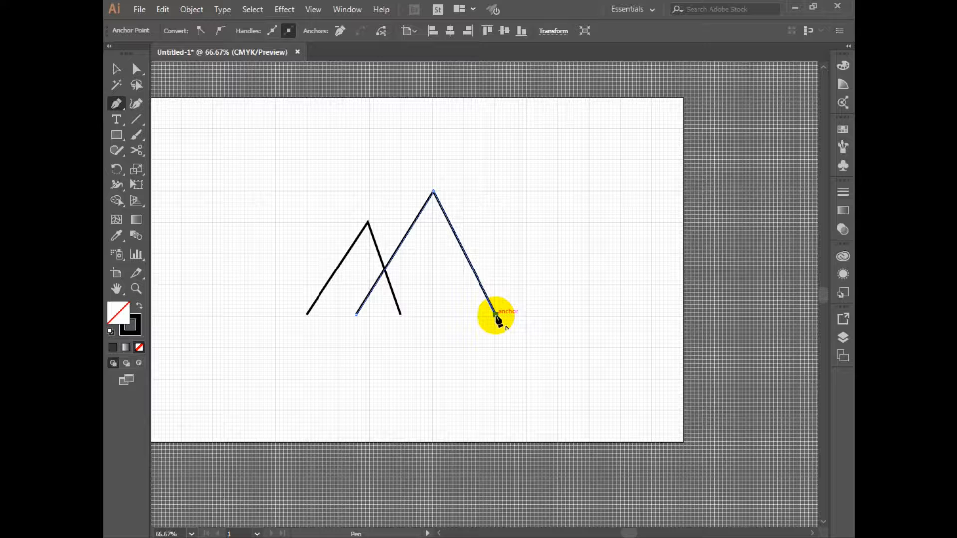
pyautogui.press('v')
# Create a left-right mirrored copy of the small peak and place it overlapping the tall peak's right slope
pyautogui.moveTo(537, 231); pyautogui.dragTo(471, 284)
pyautogui.moveTo(267, 176); pyautogui.dragTo(367, 239)
pyautogui.rightClick(369, 239)
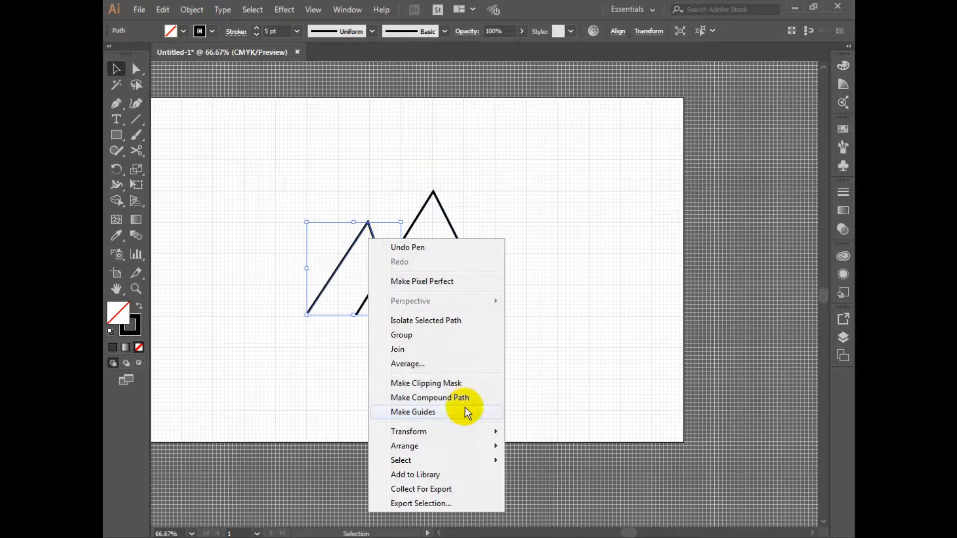
pyautogui.moveTo(466, 433)
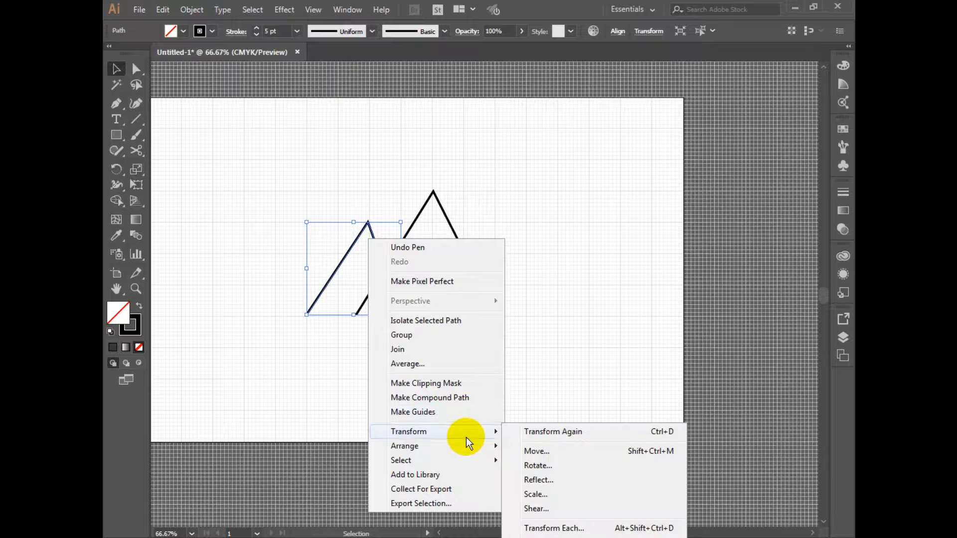
pyautogui.click(565, 480)
pyautogui.click(416, 351)
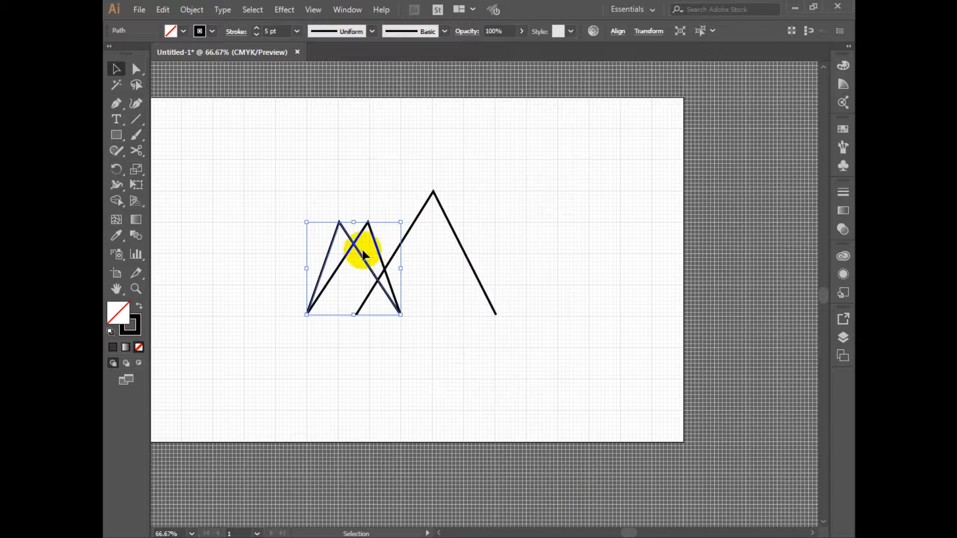
pyautogui.moveTo(368, 267); pyautogui.dragTo(521, 285)
pyautogui.click(537, 420)
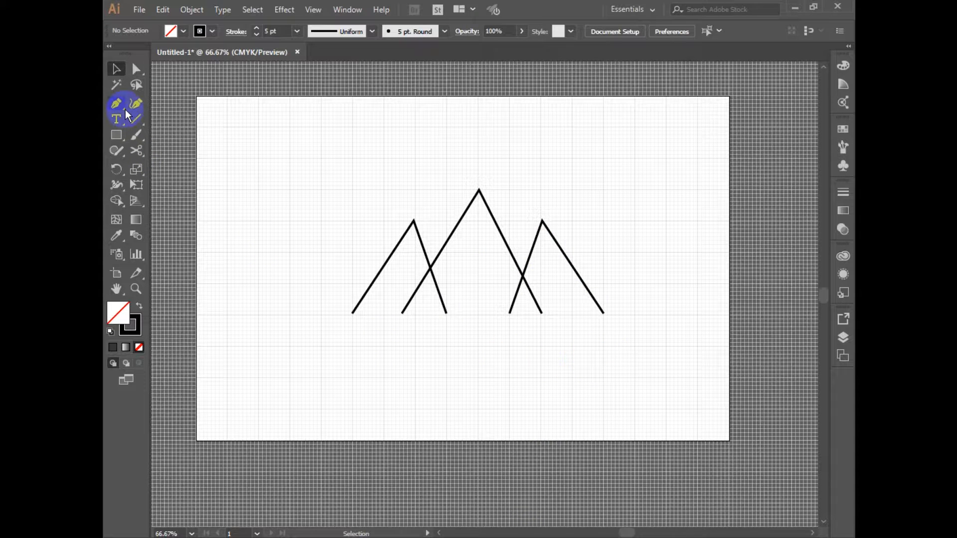
# Draw an open inner peak beneath the tall peak with the Pen tool, with slopes about 252 pt long
pyautogui.click(125, 111)
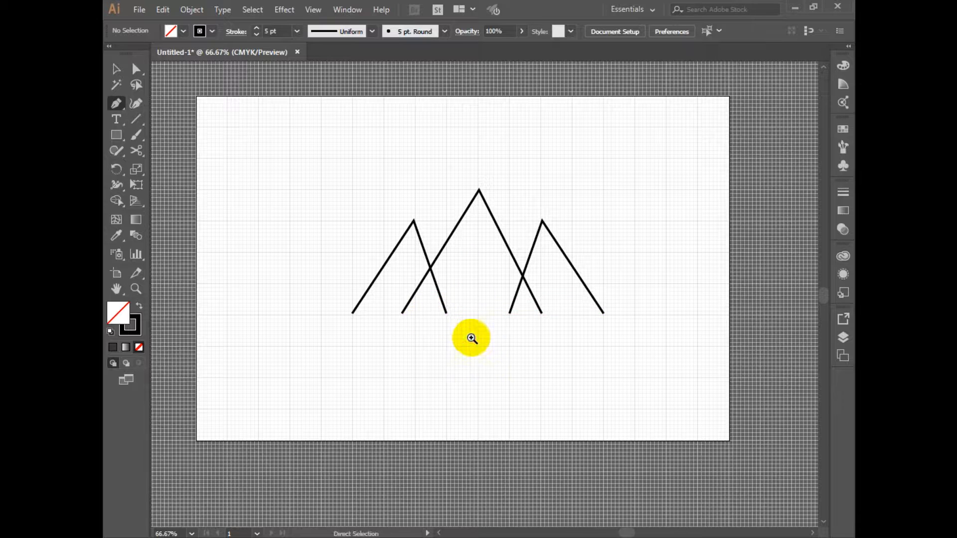
pyautogui.scroll(1, 482, 339)
pyautogui.moveTo(495, 288); pyautogui.dragTo(486, 322)
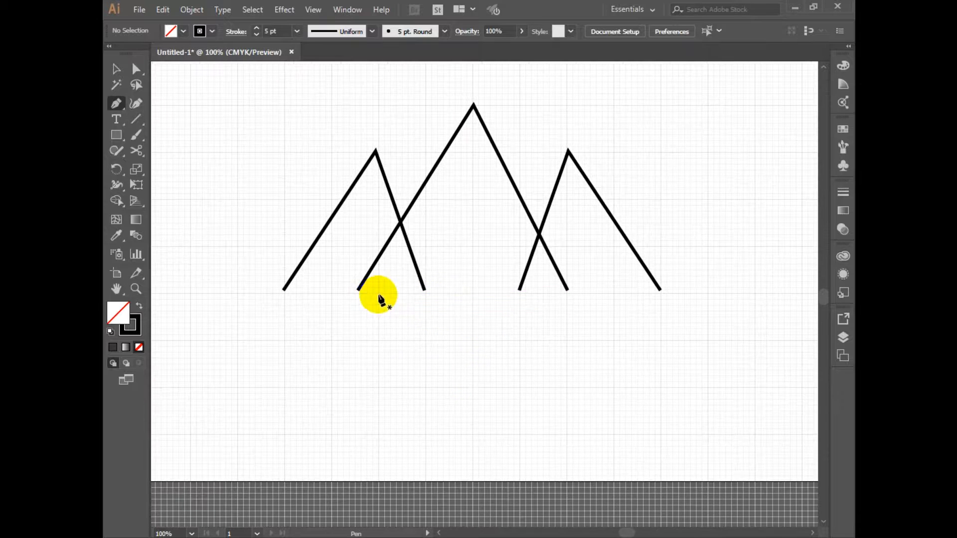
pyautogui.click(377, 293)
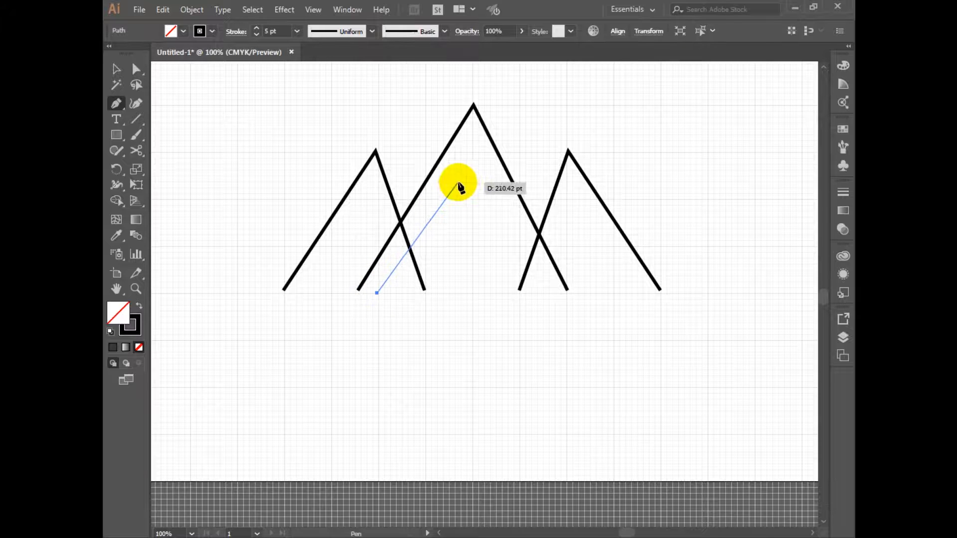
pyautogui.click(471, 152)
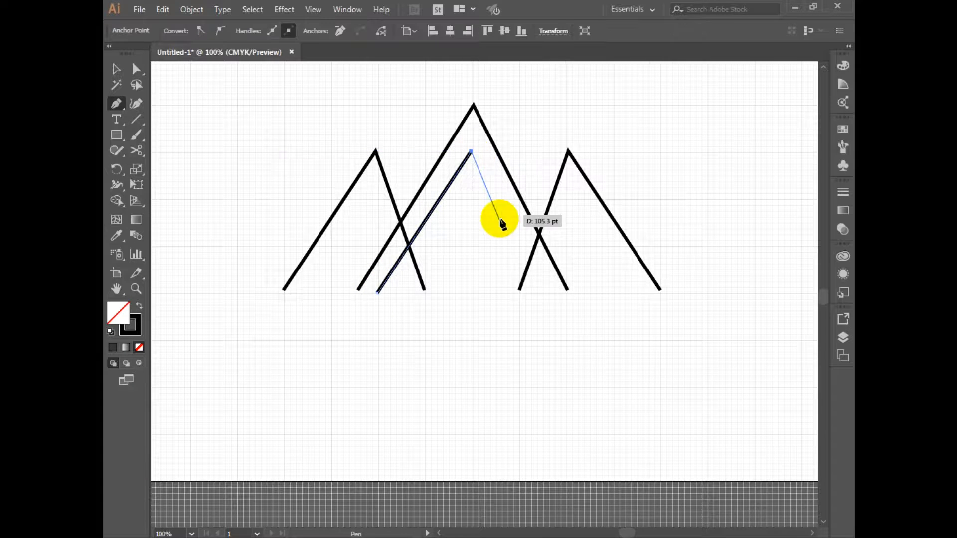
pyautogui.click(550, 292)
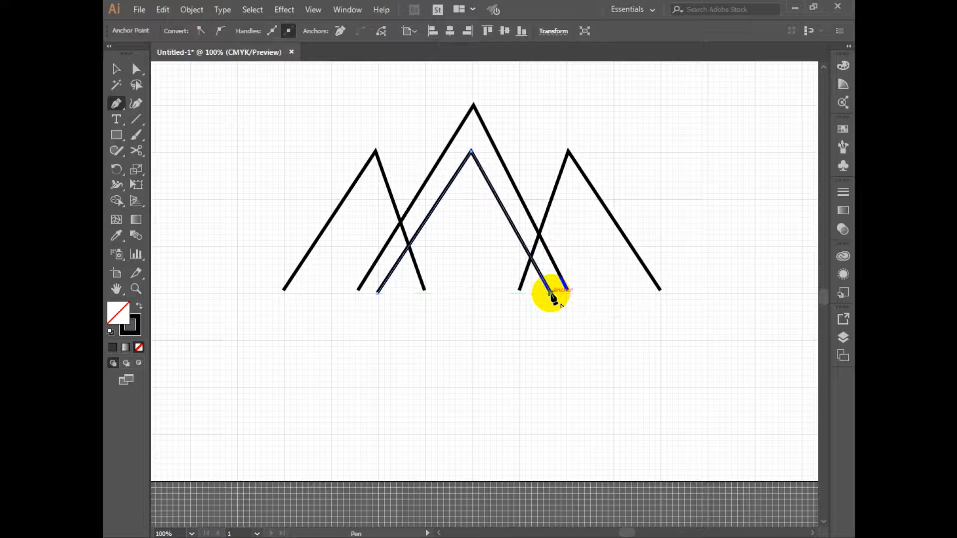
pyautogui.press('v')
pyautogui.click(721, 197)
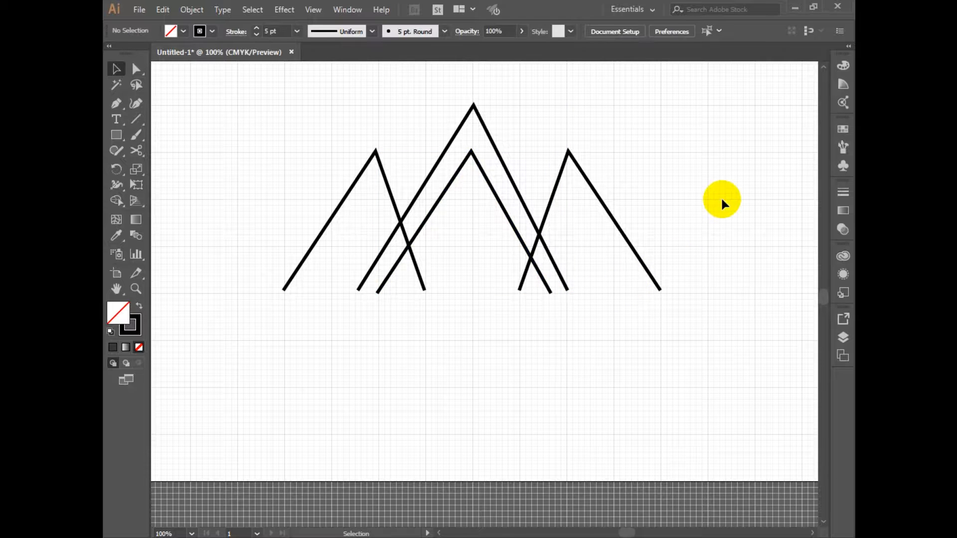
# Set the stroke weight of all four peaks to 12 pt
pyautogui.moveTo(253, 124); pyautogui.dragTo(701, 270)
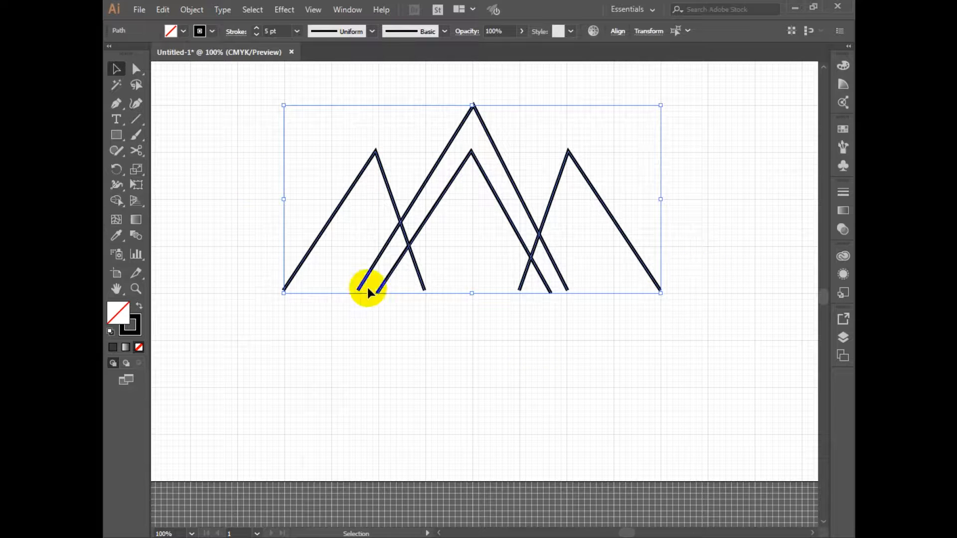
pyautogui.click(256, 29)
pyautogui.click(256, 29)
pyautogui.click(257, 29)
pyautogui.click(256, 28)
pyautogui.click(256, 28)
pyautogui.click(256, 28)
pyautogui.click(256, 28)
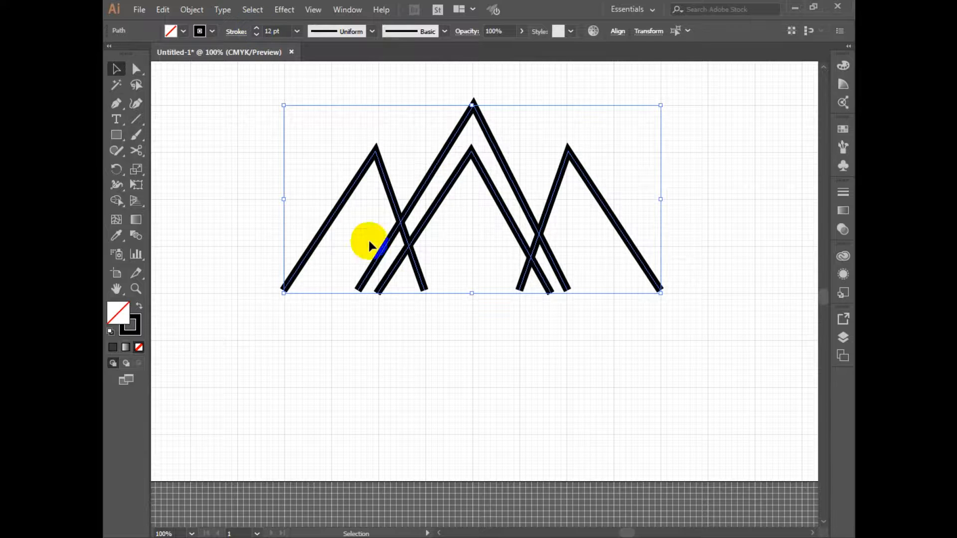
pyautogui.click(606, 393)
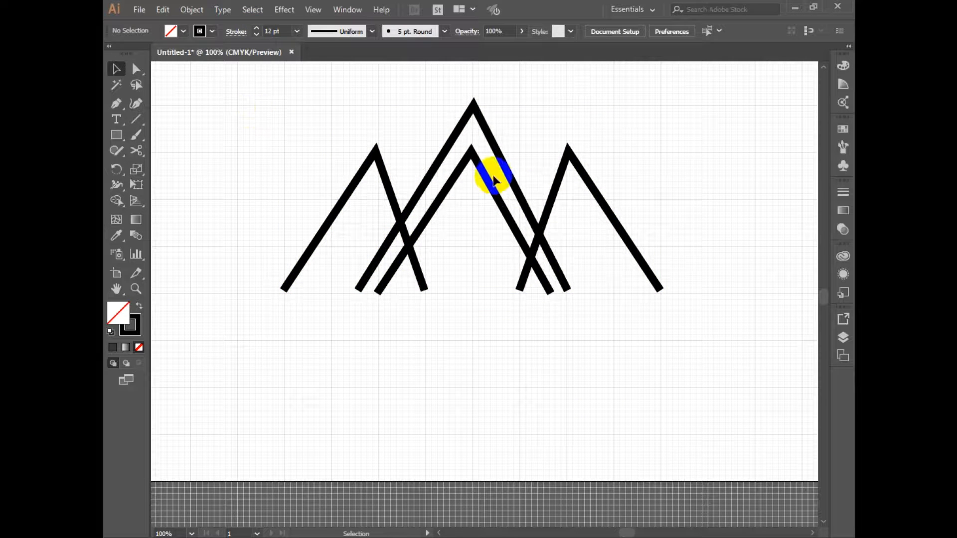
# Lower the apex of the inner peak by about one large grid square, keeping both of its feet in place
pyautogui.moveTo(486, 176); pyautogui.dragTo(723, 364)
pyautogui.hotkey('ctrl', 'z')
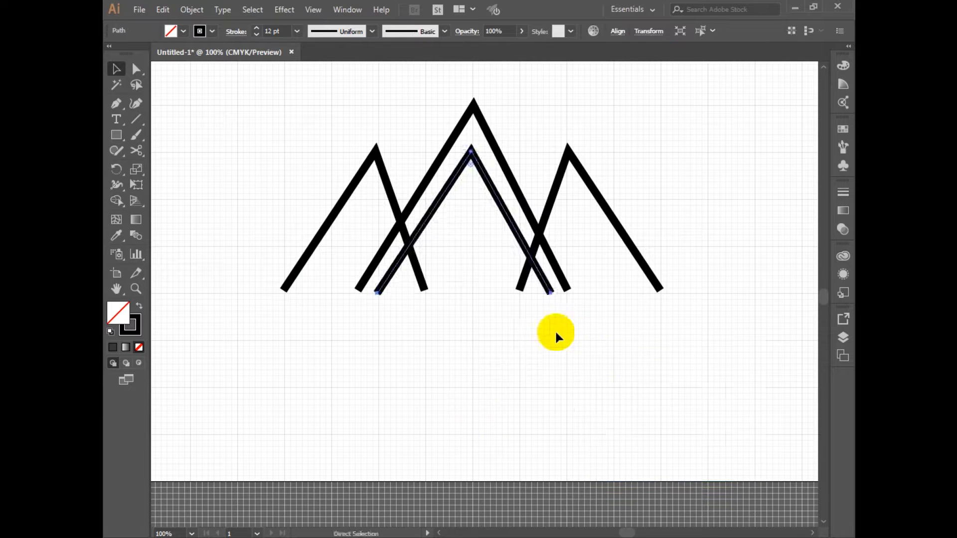
pyautogui.moveTo(467, 155); pyautogui.dragTo(461, 200)
pyautogui.click(585, 404)
# Set the stroke weight of all four peaks to 20 pt
pyautogui.moveTo(268, 126)
pyautogui.mouseDown()
pyautogui.moveTo(552, 217)
pyautogui.moveTo(635, 270)
pyautogui.mouseUp()
pyautogui.click(264, 32)
pyautogui.click(257, 28)
pyautogui.click(257, 28)
pyautogui.click(257, 28)
pyautogui.click(257, 28)
pyautogui.click(257, 28)
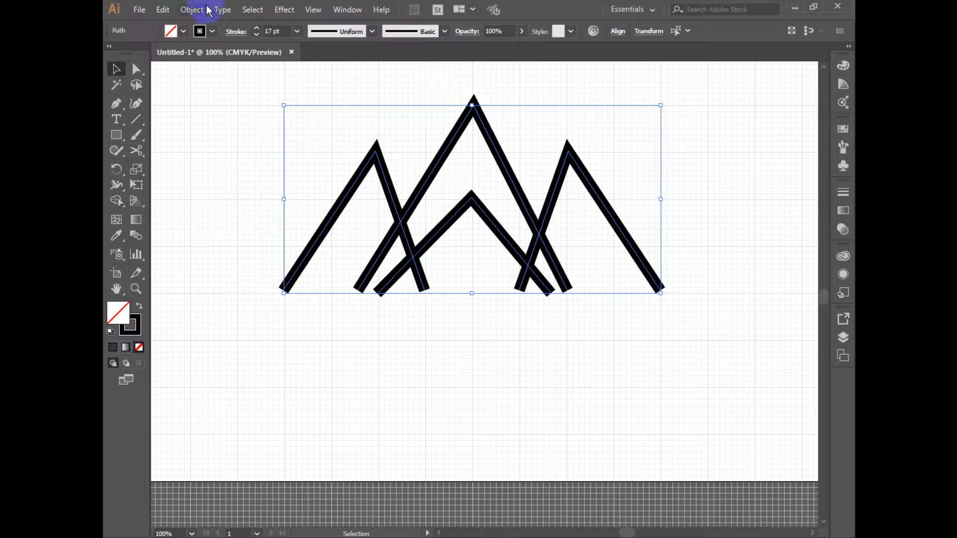
pyautogui.click(272, 32)
pyautogui.write('20')
pyautogui.press('Return')
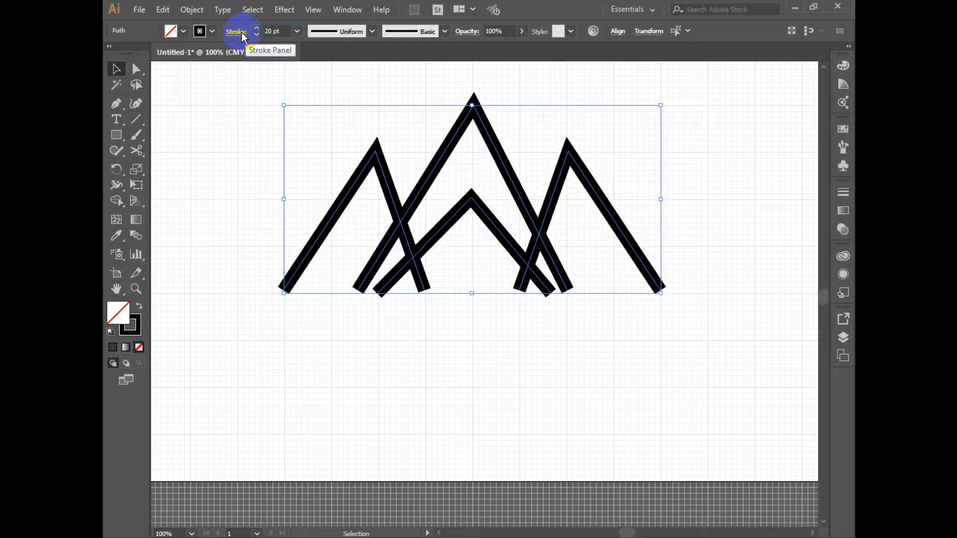
# Expand the fill and stroke of all four peaks into filled shapes
pyautogui.click(192, 10)
pyautogui.click(242, 155)
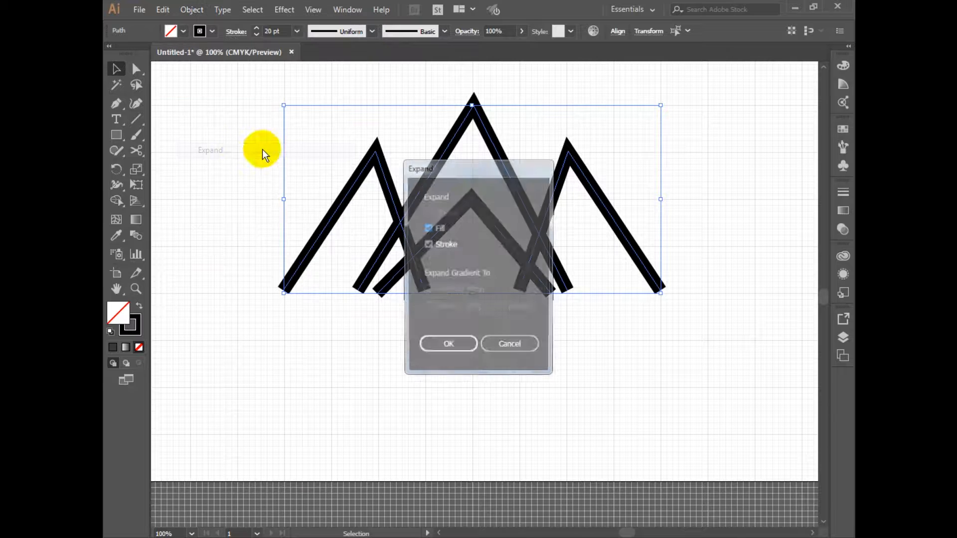
pyautogui.click(455, 344)
pyautogui.click(532, 378)
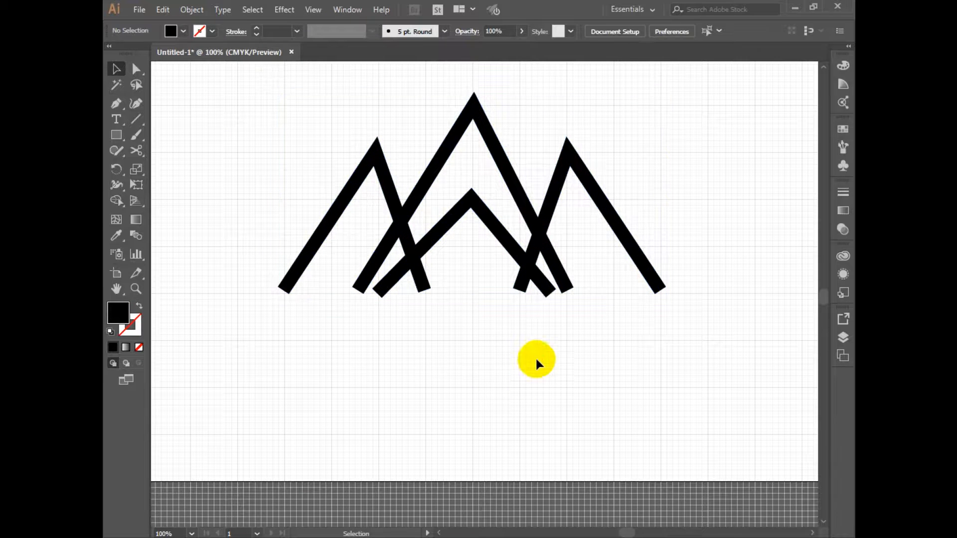
# Change the fill colour of the tall central peak to dark maroon
pyautogui.click(435, 180)
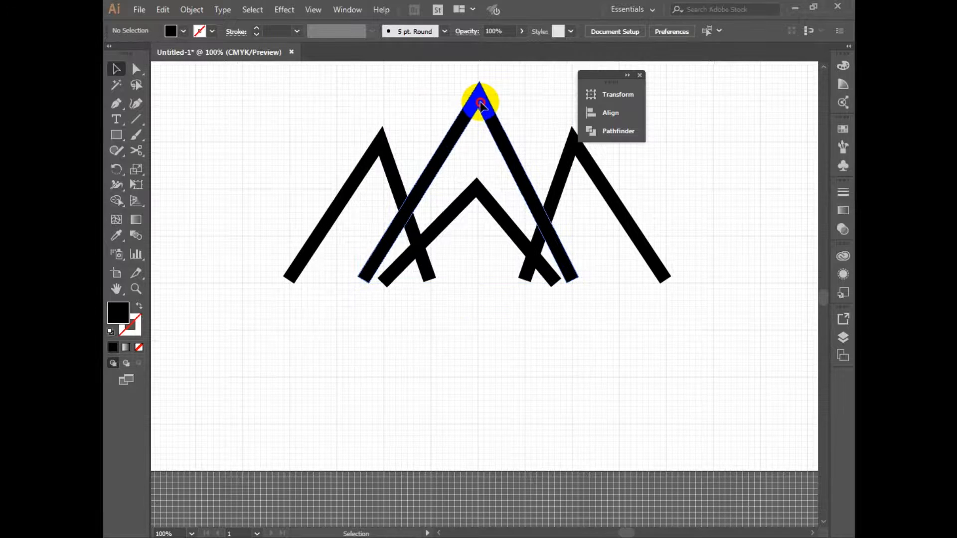
pyautogui.click(480, 103)
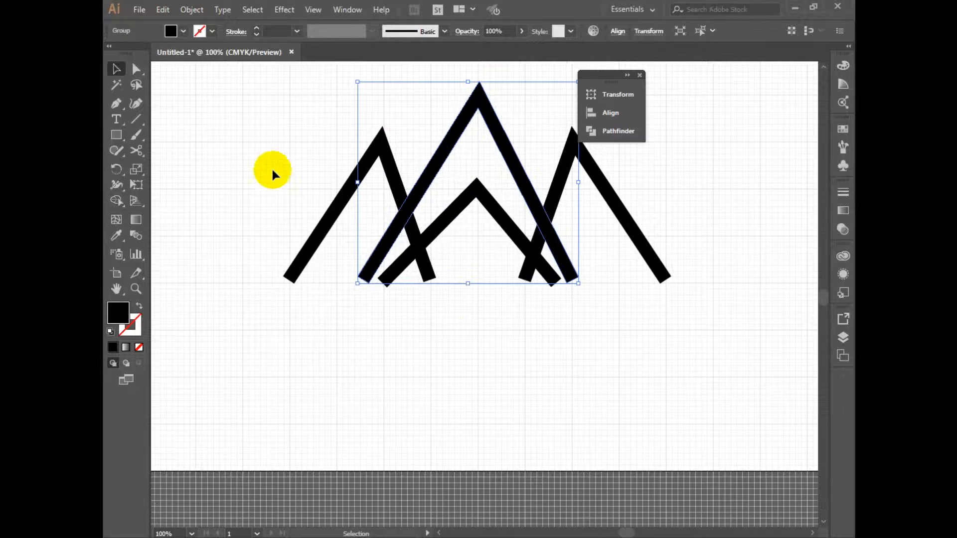
pyautogui.doubleClick(118, 313)
pyautogui.moveTo(452, 349); pyautogui.dragTo(553, 351)
pyautogui.click(703, 231)
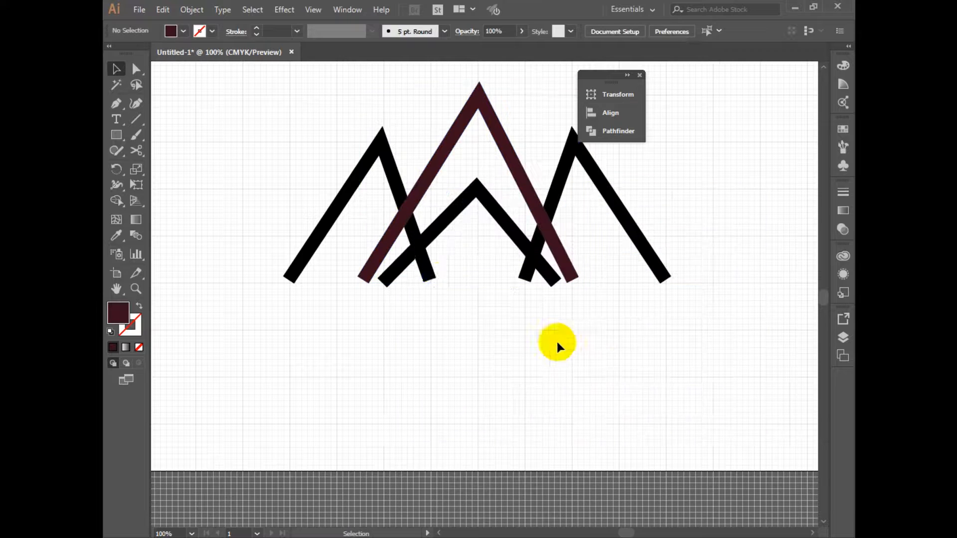
# Apply the tall peak's dark maroon fill to the left and right outer peaks with the Eyedropper
pyautogui.click(380, 143)
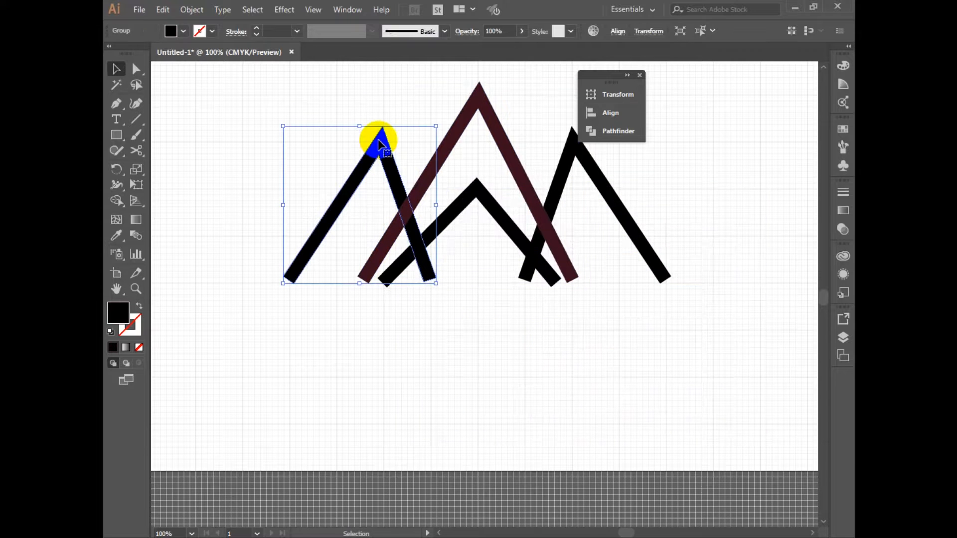
pyautogui.press('k')
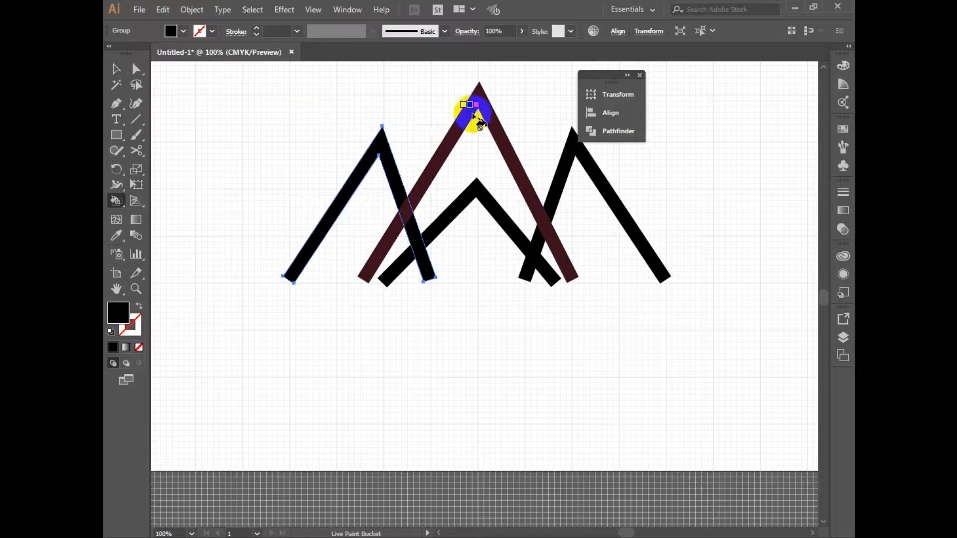
pyautogui.press('i')
pyautogui.click(456, 118)
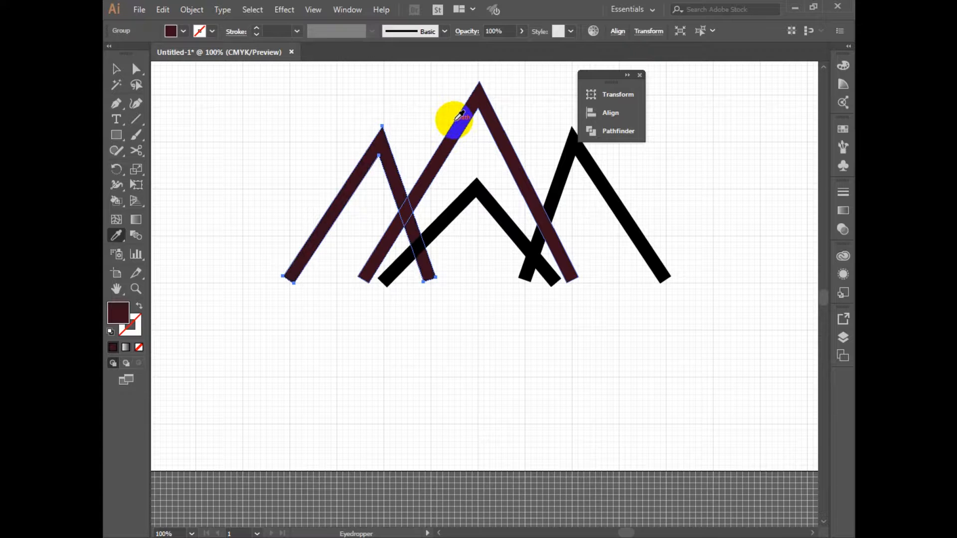
pyautogui.press('v')
pyautogui.click(562, 159)
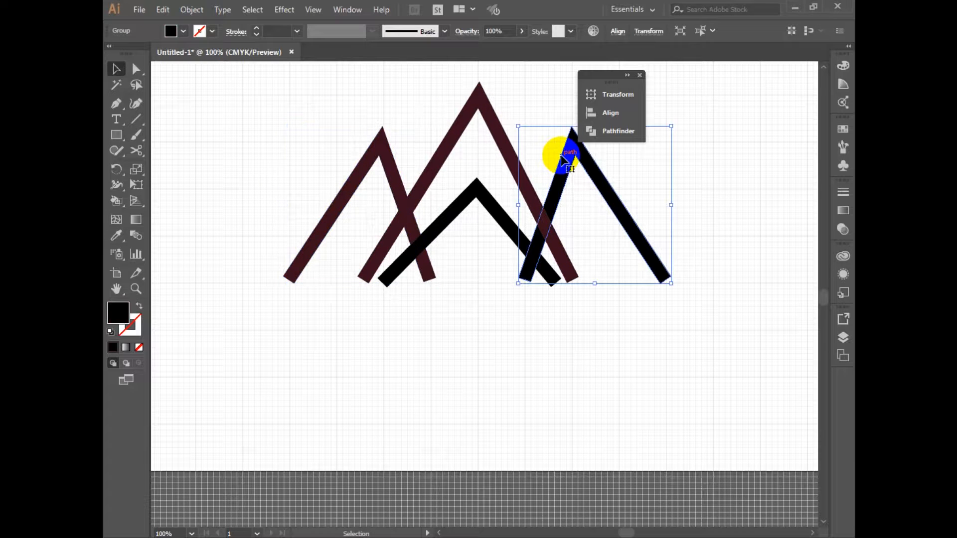
pyautogui.press('i')
pyautogui.click(492, 118)
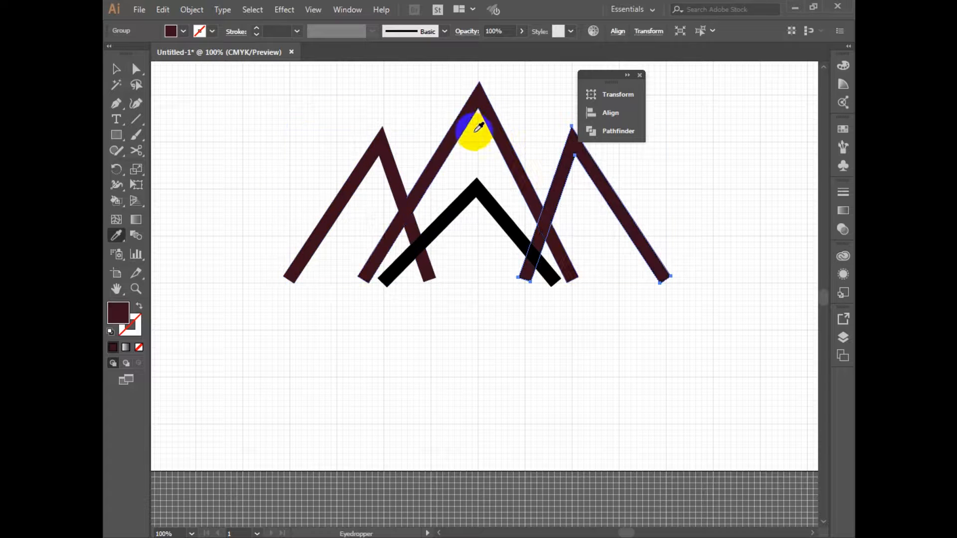
# Apply the tall peak's dark maroon fill to the small black inner peak with the Eyedropper
pyautogui.press('v')
pyautogui.click(558, 363)
pyautogui.click(491, 215)
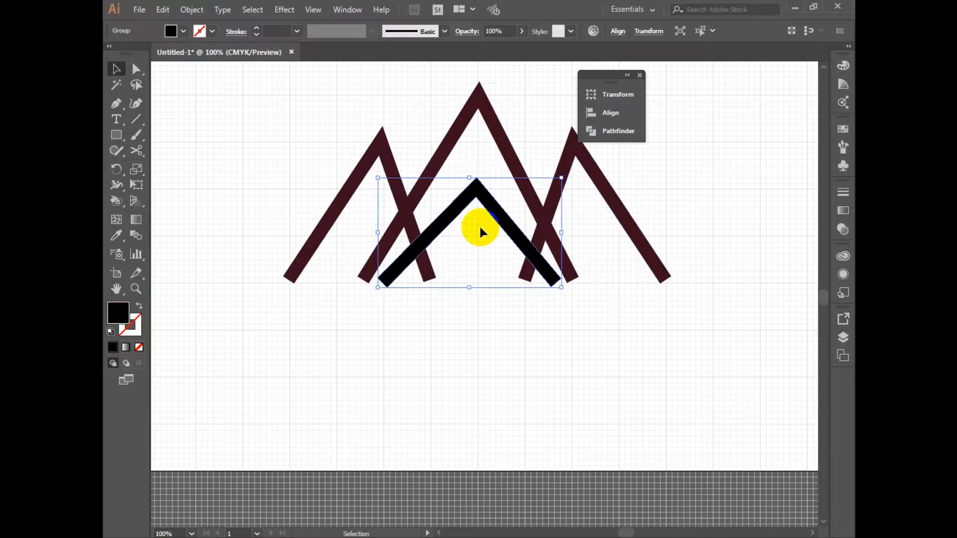
pyautogui.press('p')
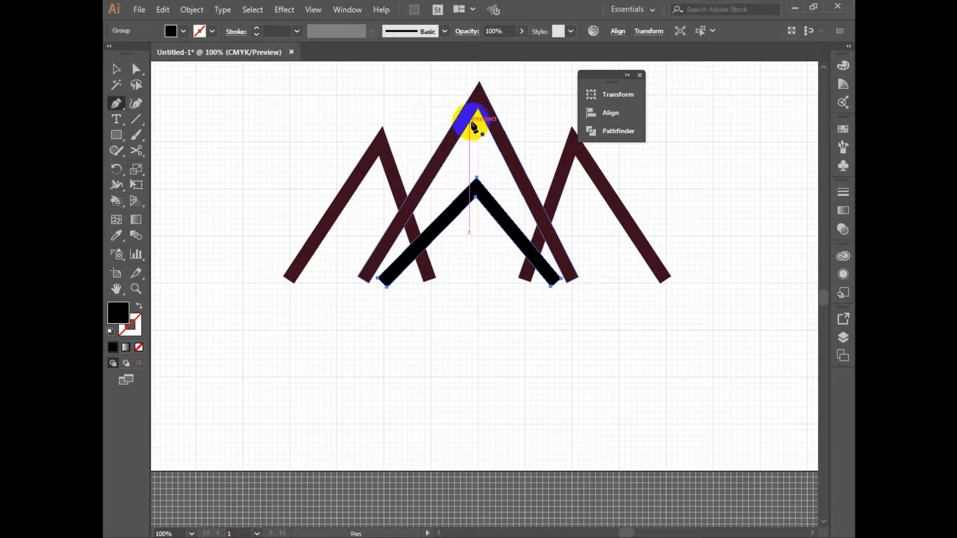
pyautogui.press('i')
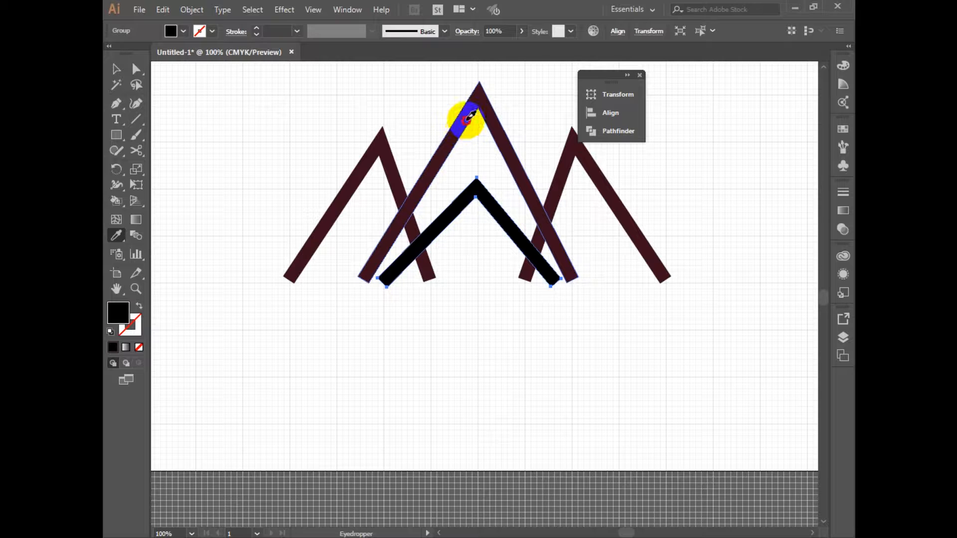
pyautogui.click(470, 116)
pyautogui.press('v')
pyautogui.click(612, 390)
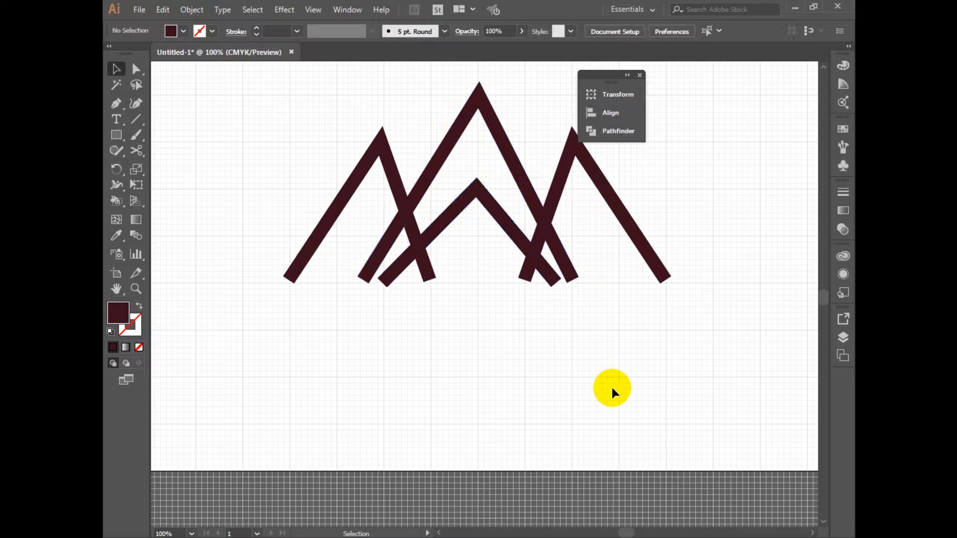
# Draw a thin, wide horizontal rectangle across all four peaks, just above the lower ends of their legs
pyautogui.keyDown('ctrl'); pyautogui.keyDown('alt'); pyautogui.click(575, 380); pyautogui.keyUp('alt'); pyautogui.keyUp('ctrl')
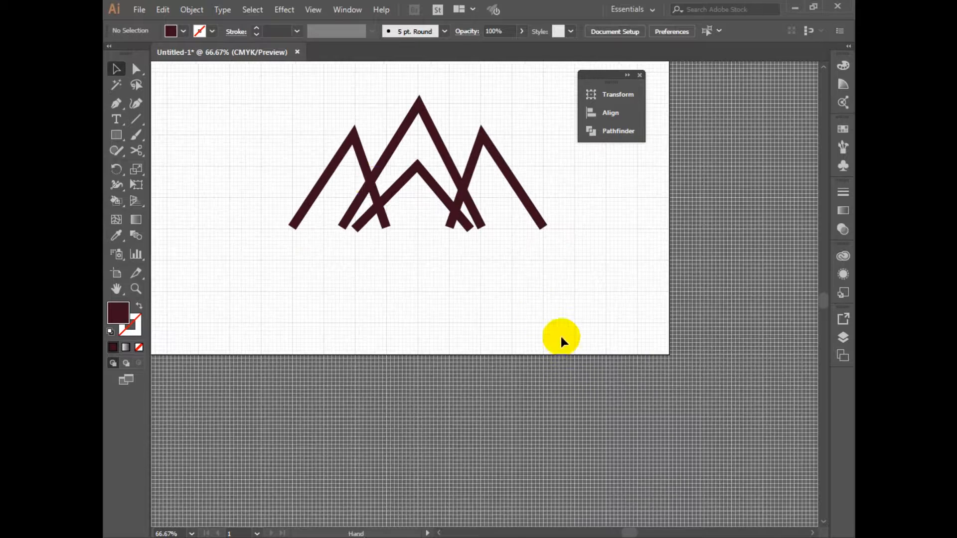
pyautogui.moveTo(218, 123); pyautogui.dragTo(649, 232)
pyautogui.keyDown('ctrl'); pyautogui.click(505, 281); pyautogui.keyUp('ctrl')
pyautogui.click(482, 326)
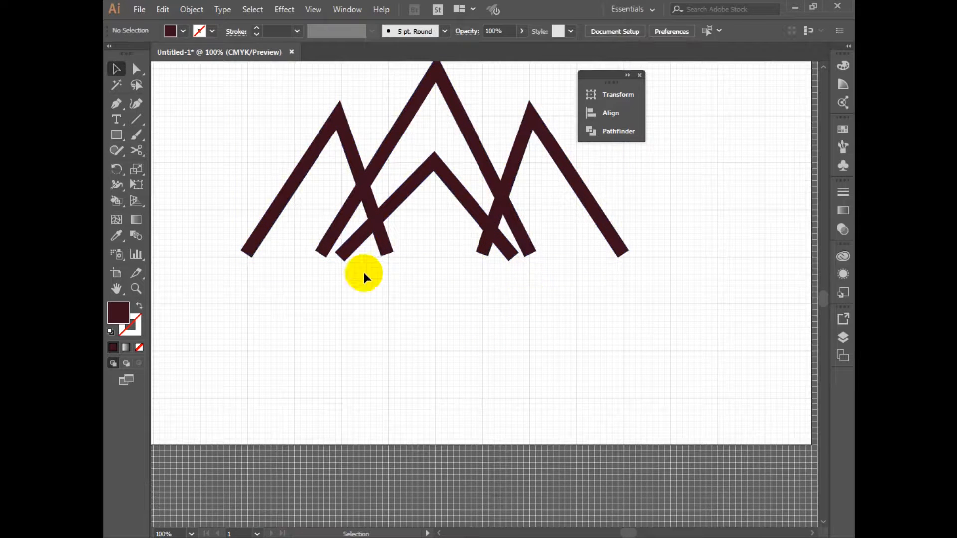
pyautogui.click(118, 137)
pyautogui.moveTo(252, 318); pyautogui.dragTo(672, 235)
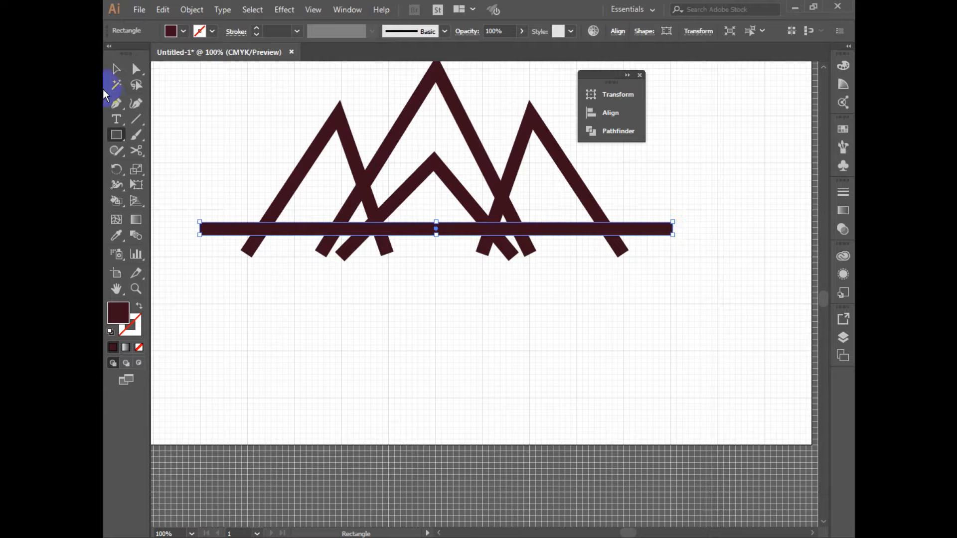
# Split the four peaks and the horizontal bar with Pathfinder Divide, and ungroup the resulting pieces
pyautogui.click(118, 66)
pyautogui.moveTo(215, 85); pyautogui.dragTo(750, 340)
pyautogui.click(605, 131)
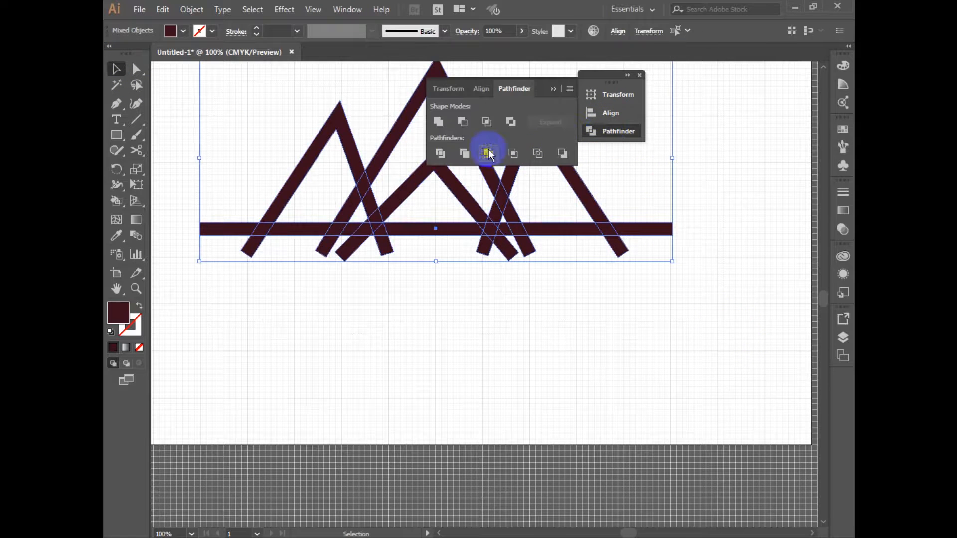
pyautogui.click(442, 153)
pyautogui.rightClick(430, 236)
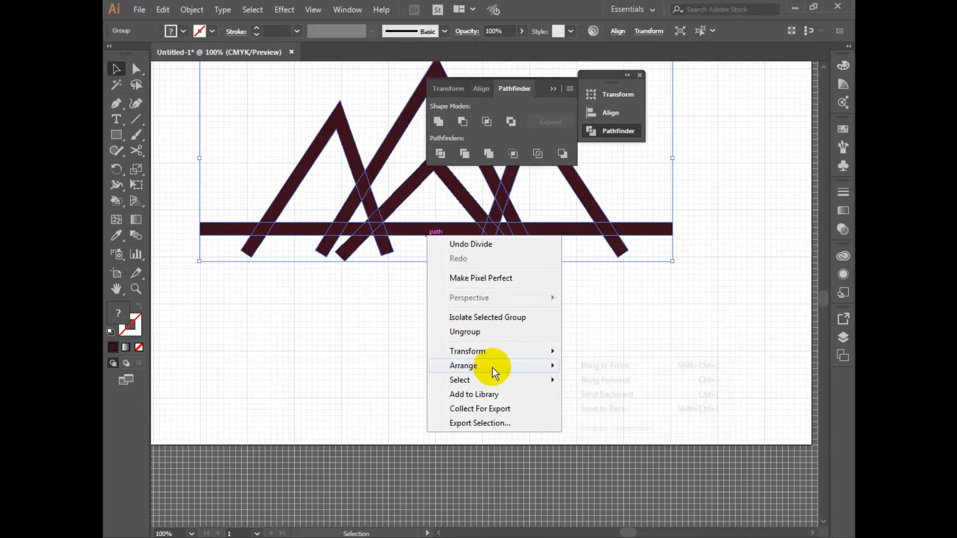
pyautogui.click(486, 332)
pyautogui.click(659, 354)
# Delete the horizontal bar and all leg ends below it so the peaks end in a flat base
pyautogui.moveTo(781, 343); pyautogui.dragTo(184, 224)
pyautogui.press('Delete')
pyautogui.press('space')
pyautogui.moveTo(505, 293); pyautogui.dragTo(525, 391)
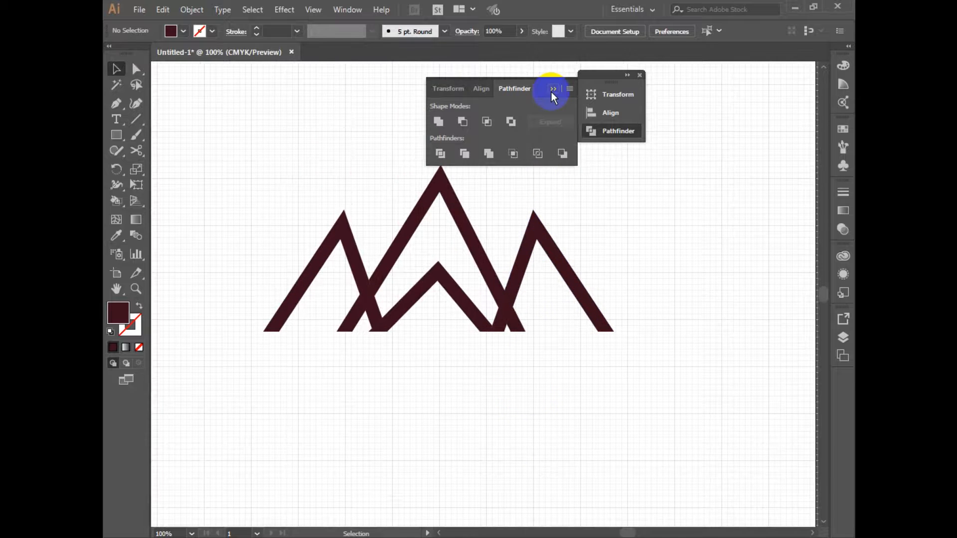
# Delete the invisible unfilled pieces between the legs of the right outer peak and beneath the inner peak
pyautogui.click(517, 325)
pyautogui.click(533, 363)
pyautogui.moveTo(521, 208); pyautogui.dragTo(534, 299)
pyautogui.press('Delete')
pyautogui.moveTo(495, 269); pyautogui.dragTo(557, 377)
pyautogui.moveTo(401, 364); pyautogui.dragTo(397, 387)
pyautogui.moveTo(390, 364); pyautogui.dragTo(457, 363)
pyautogui.press('Delete')
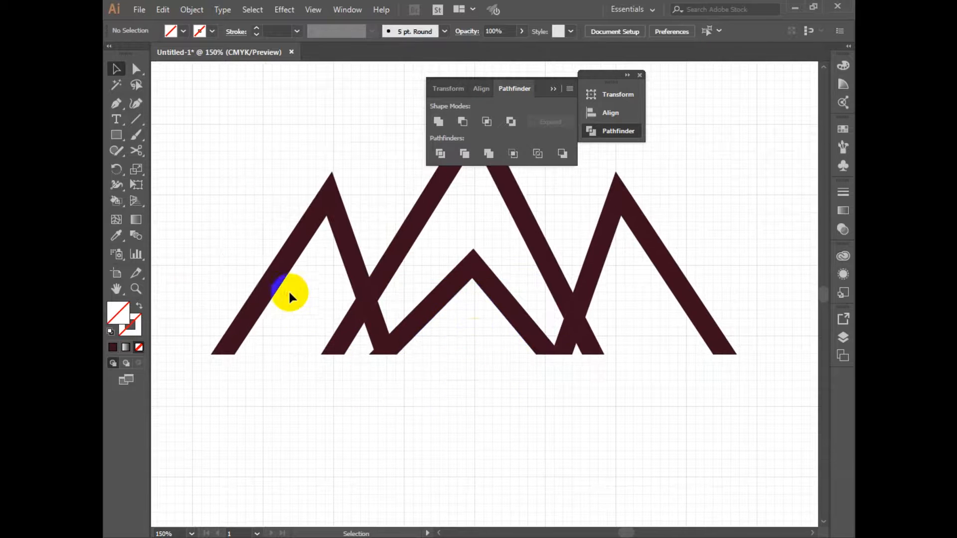
# Delete the invisible unfilled pieces inside the left outer peak and beside the tall peak's left foot
pyautogui.moveTo(284, 294); pyautogui.dragTo(275, 403)
pyautogui.click(321, 406)
pyautogui.moveTo(307, 324); pyautogui.dragTo(295, 398)
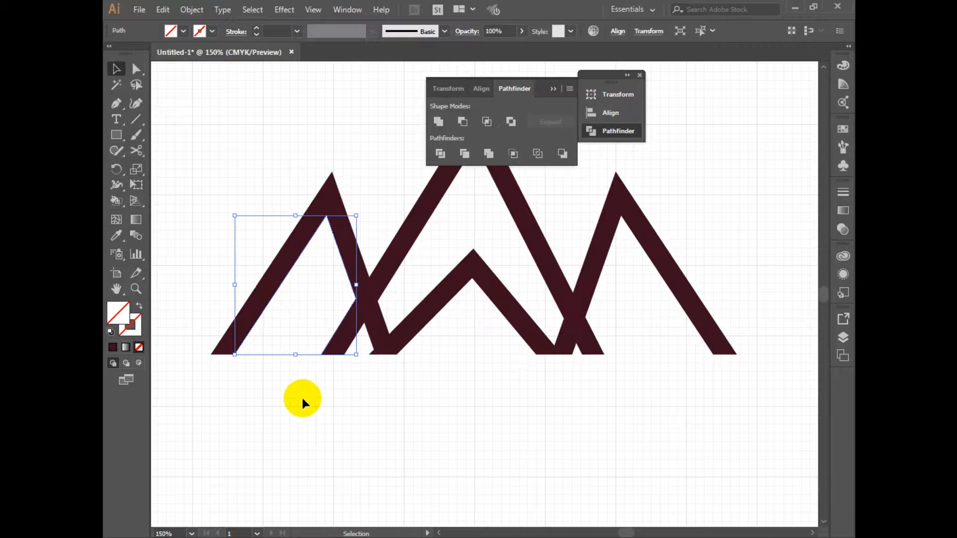
pyautogui.press('Delete')
pyautogui.moveTo(365, 345); pyautogui.dragTo(357, 384)
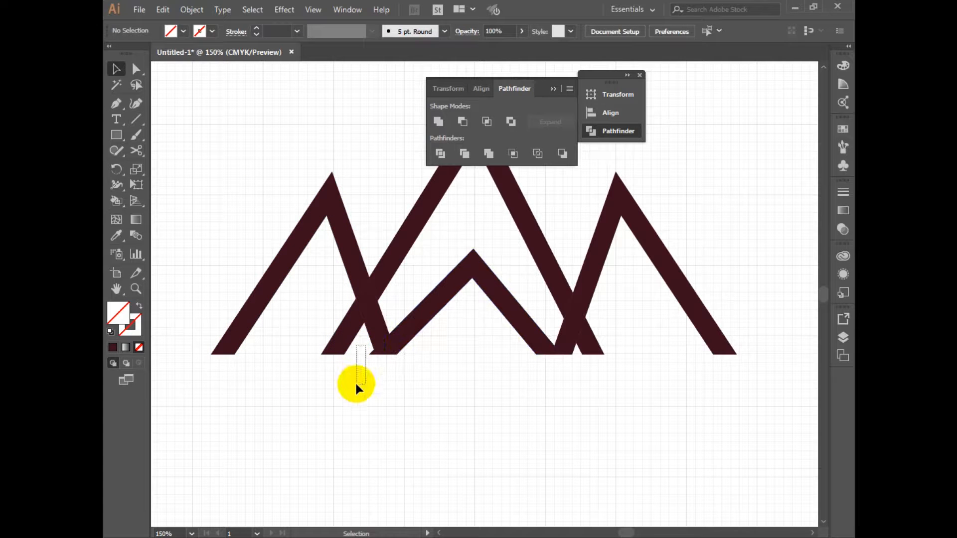
pyautogui.press('Delete')
pyautogui.moveTo(466, 343); pyautogui.dragTo(438, 420)
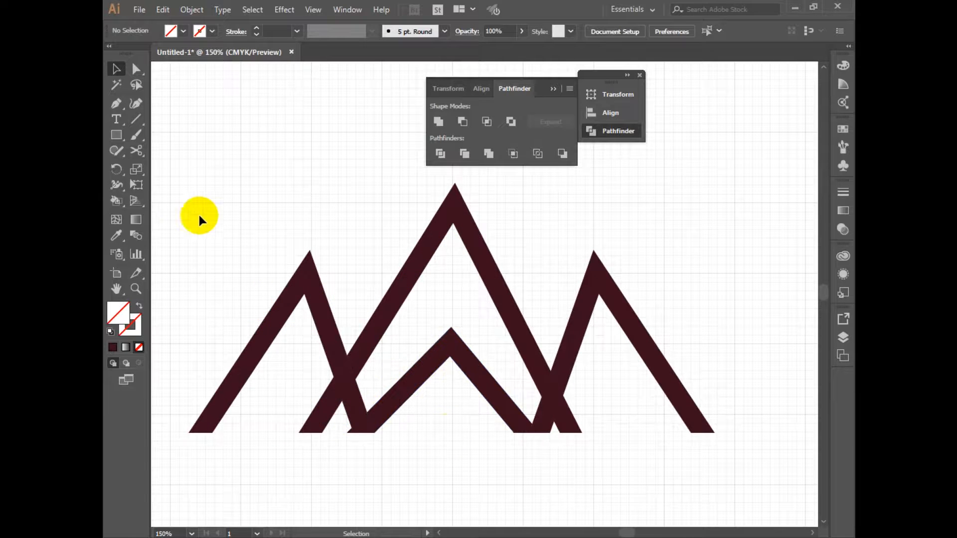
pyautogui.moveTo(181, 202); pyautogui.dragTo(718, 471)
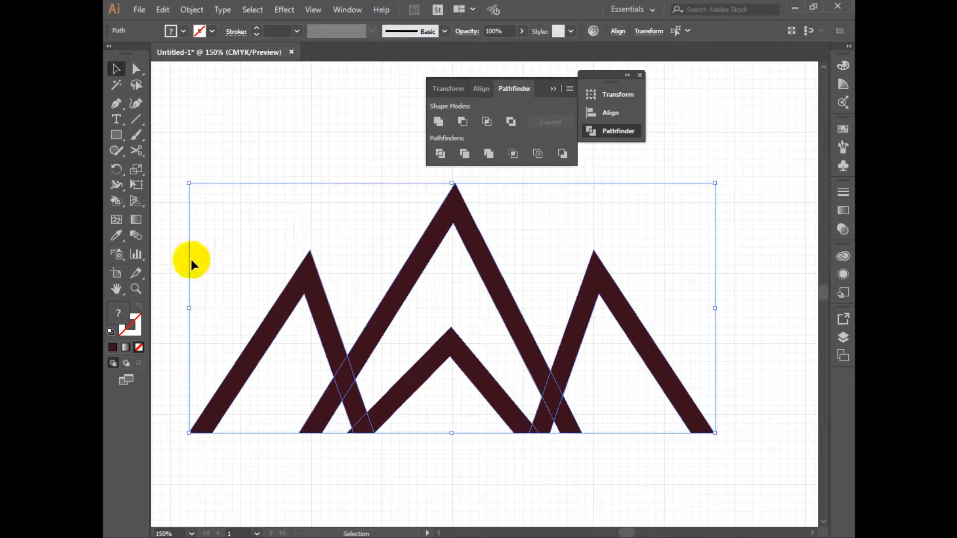
pyautogui.click(121, 194)
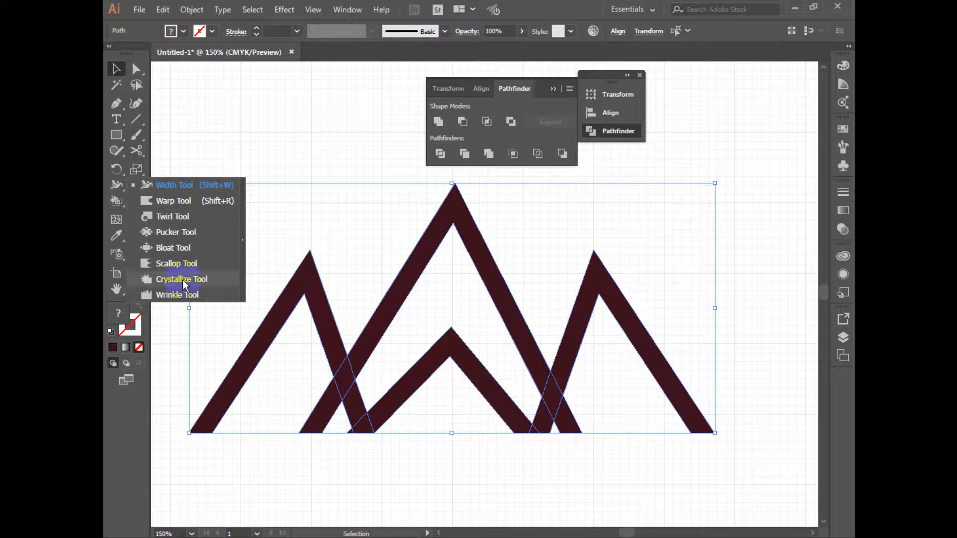
pyautogui.rightClick(112, 190)
pyautogui.rightClick(111, 189)
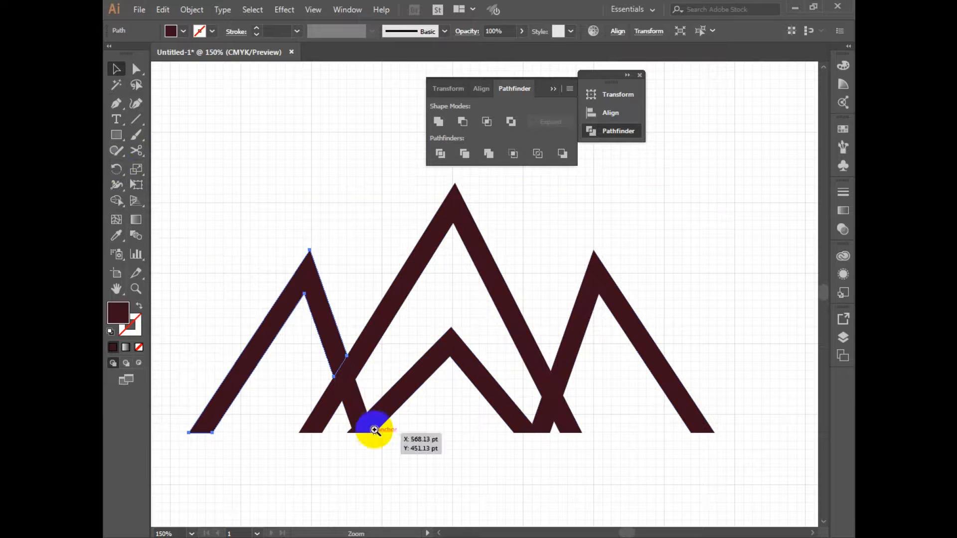
# Unite the tall peak's main shape, the piece where it crosses the left peak, and its left foot with Pathfinder
pyautogui.keyDown('ctrl'); pyautogui.click(376, 429); pyautogui.keyUp('ctrl')
pyautogui.moveTo(382, 344); pyautogui.dragTo(336, 454)
pyautogui.click(413, 332)
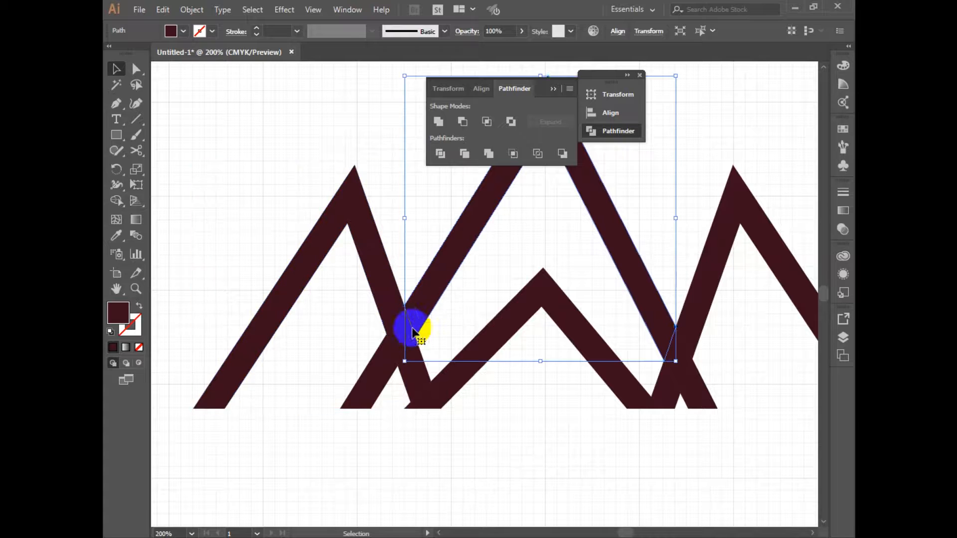
pyautogui.keyDown('shift'); pyautogui.click(380, 383); pyautogui.keyUp('shift')
pyautogui.click(481, 155)
pyautogui.click(439, 121)
pyautogui.moveTo(339, 223); pyautogui.dragTo(236, 204)
# Try to unite the lower piece of the left peak's inner leg with the small inner peak
pyautogui.click(477, 427)
pyautogui.click(308, 356)
pyautogui.keyDown('shift'); pyautogui.click(325, 382); pyautogui.keyUp('shift')
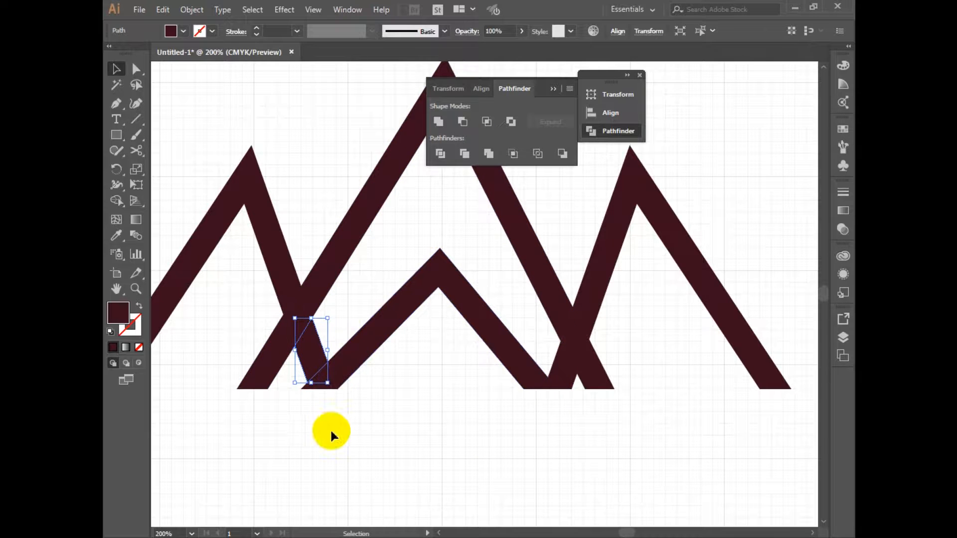
pyautogui.keyDown('ctrl'); pyautogui.click(372, 418); pyautogui.keyUp('ctrl')
pyautogui.moveTo(430, 314); pyautogui.dragTo(395, 409)
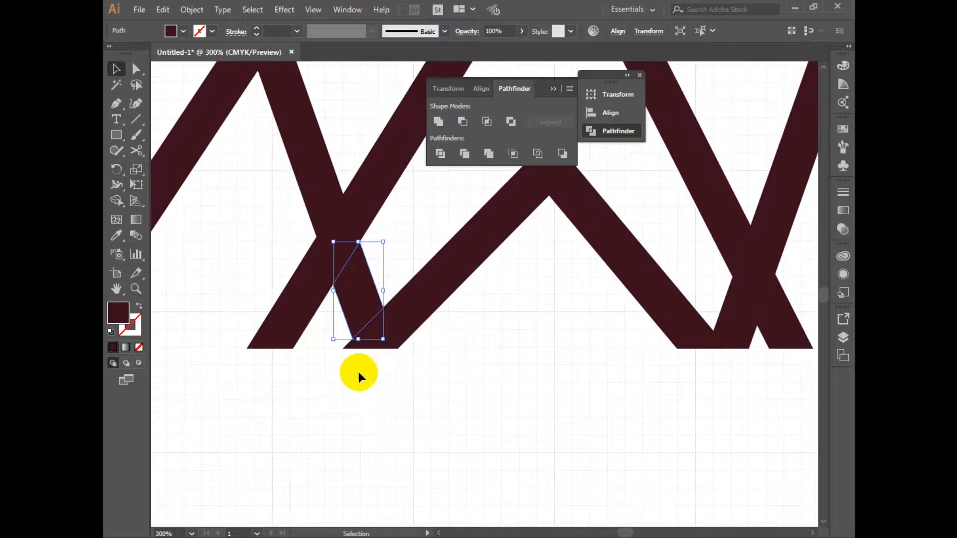
pyautogui.click(673, 413)
pyautogui.moveTo(725, 375); pyautogui.dragTo(472, 348)
pyautogui.keyDown('shift'); pyautogui.click(372, 300); pyautogui.keyUp('shift')
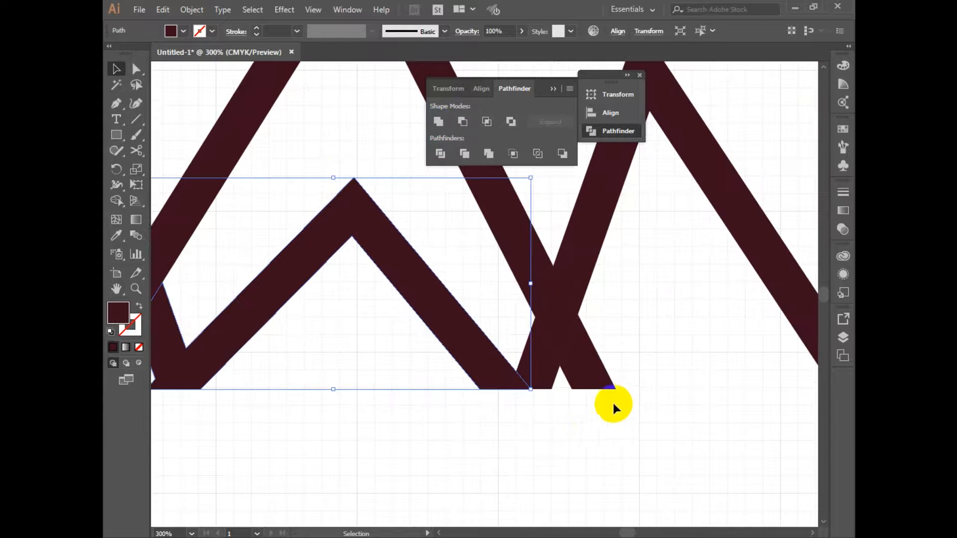
# Try to unite the right outer peak with its crossing piece and lower leg piece into one shape
pyautogui.click(621, 416)
pyautogui.click(549, 345)
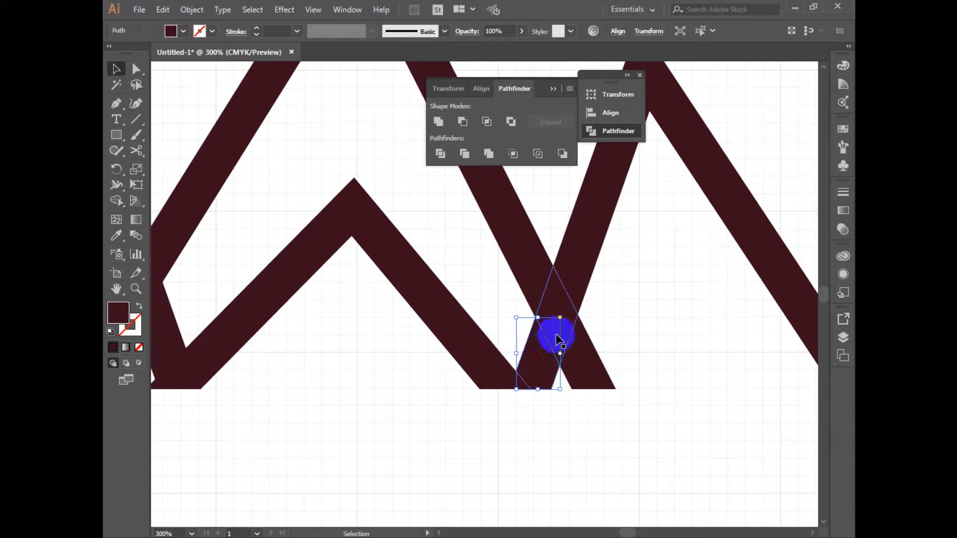
pyautogui.keyDown('shift'); pyautogui.click(569, 309); pyautogui.keyUp('shift')
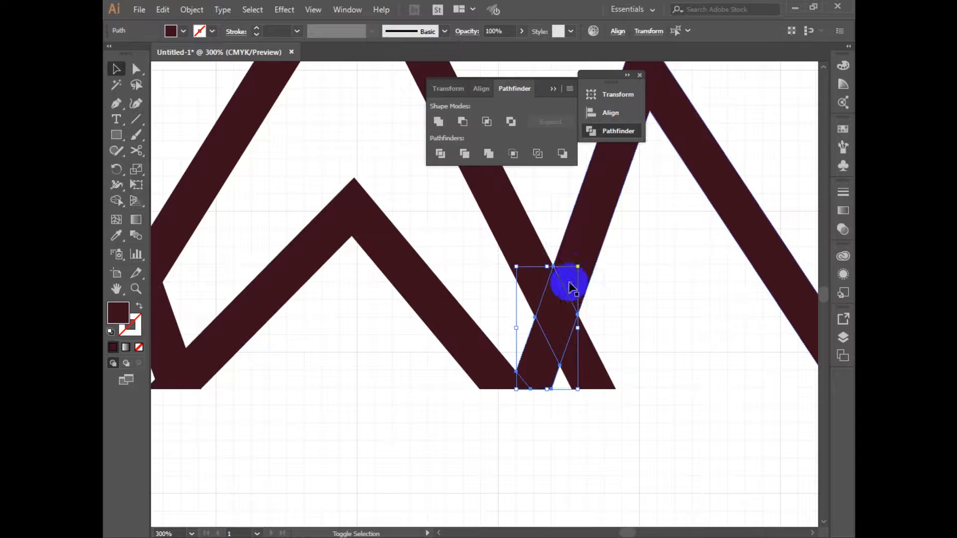
pyautogui.click(438, 119)
pyautogui.click(438, 124)
pyautogui.keyDown('ctrl'); pyautogui.keyDown('alt'); pyautogui.click(610, 402); pyautogui.keyUp('alt'); pyautogui.keyUp('ctrl')
pyautogui.keyDown('ctrl'); pyautogui.keyDown('alt'); pyautogui.click(610, 401); pyautogui.keyUp('alt'); pyautogui.keyUp('ctrl')
# Select all the mountain shapes and examine their outlines and anchor points
pyautogui.moveTo(470, 313); pyautogui.dragTo(474, 344)
pyautogui.moveTo(343, 306); pyautogui.dragTo(592, 395)
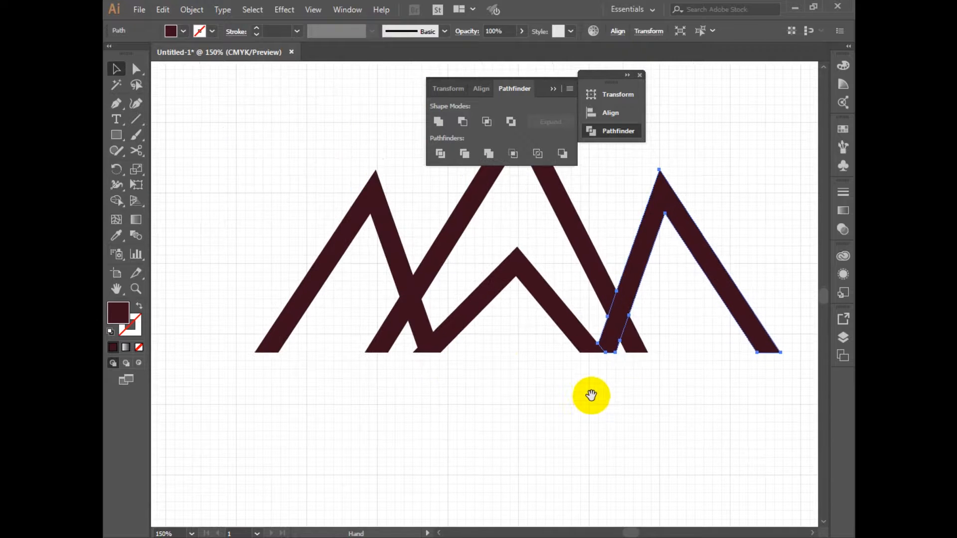
pyautogui.click(555, 388)
pyautogui.keyDown('ctrl'); pyautogui.keyDown('alt'); pyautogui.click(487, 387); pyautogui.keyUp('alt'); pyautogui.keyUp('ctrl')
pyautogui.moveTo(205, 154); pyautogui.dragTo(671, 349)
pyautogui.press('space')
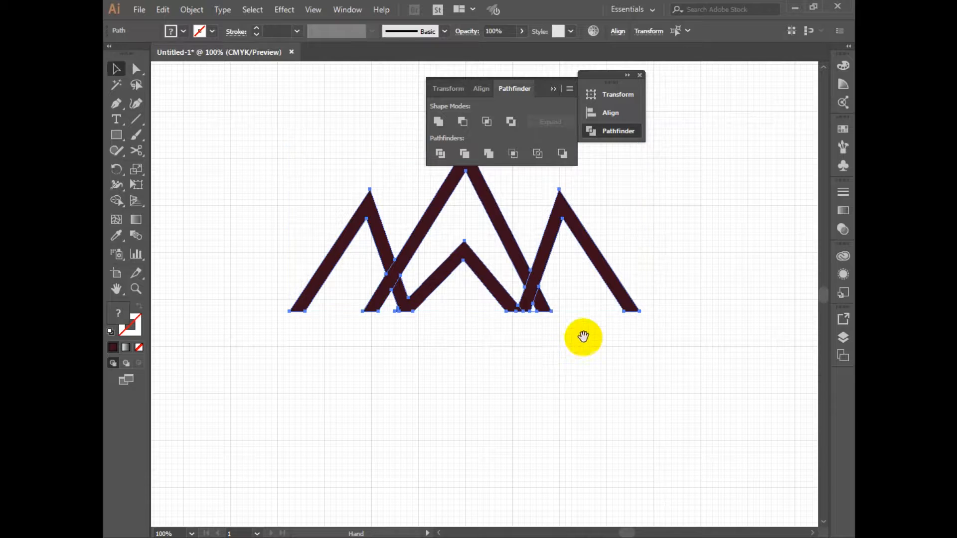
pyautogui.moveTo(583, 337); pyautogui.dragTo(569, 367)
pyautogui.click(541, 377)
pyautogui.click(575, 392)
pyautogui.moveTo(642, 385); pyautogui.dragTo(258, 176)
pyautogui.press('a')
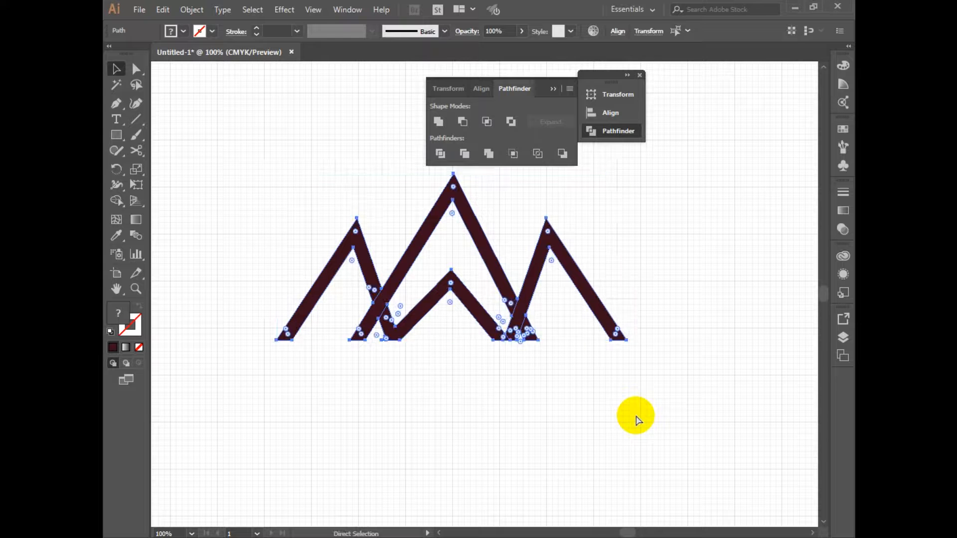
pyautogui.press('v')
pyautogui.click(632, 422)
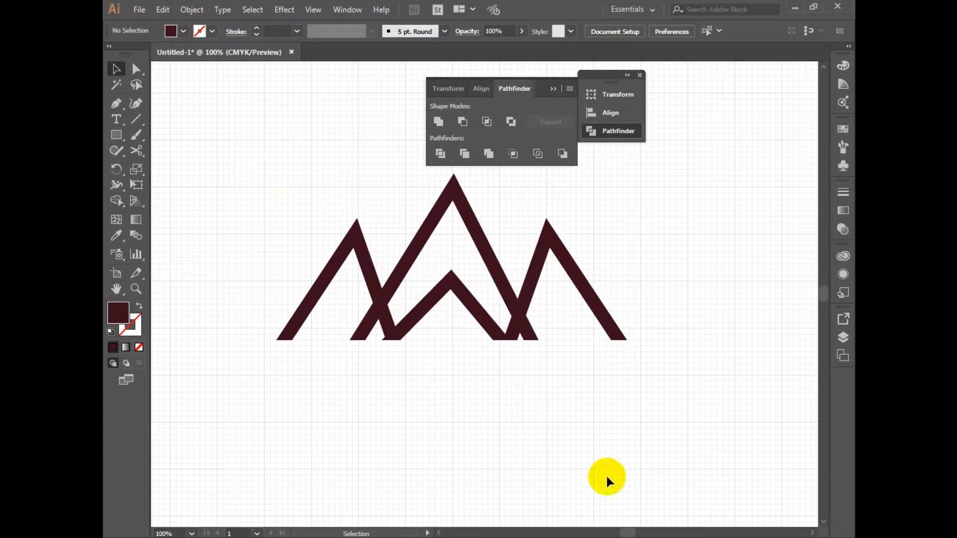
# Unite the right outer peak's lower leg, its crossing piece with the tall peak, and its main shape with Pathfinder
pyautogui.hotkey('ctrl', '+')
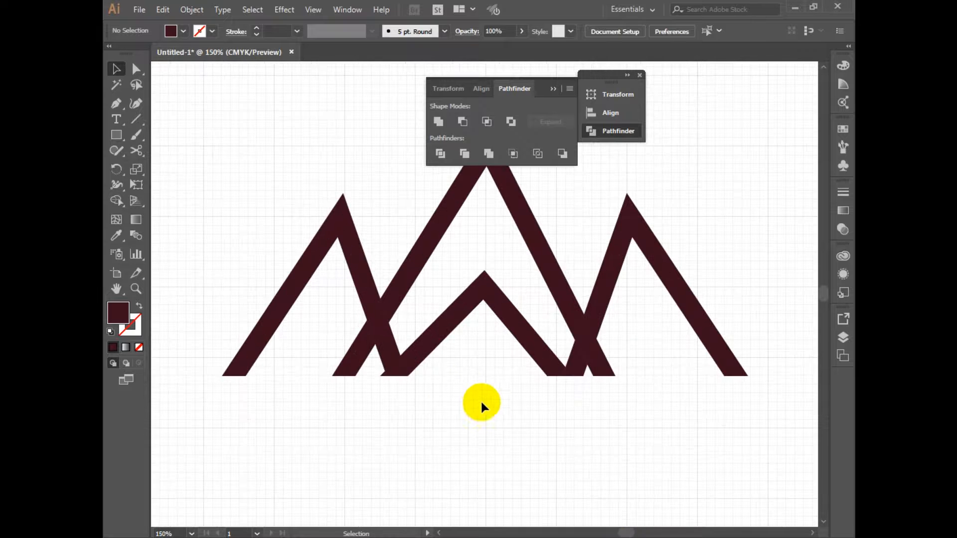
pyautogui.moveTo(511, 408); pyautogui.dragTo(449, 418)
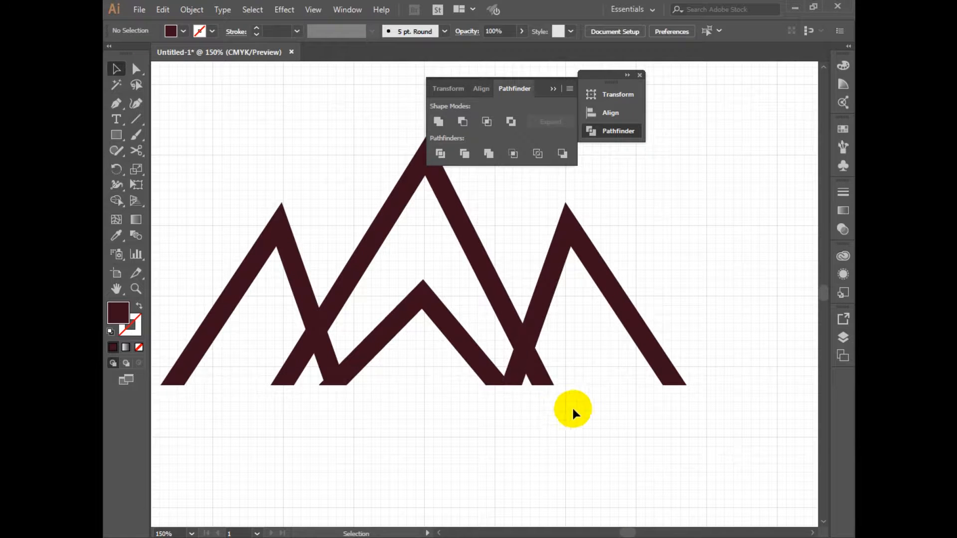
pyautogui.click(559, 272)
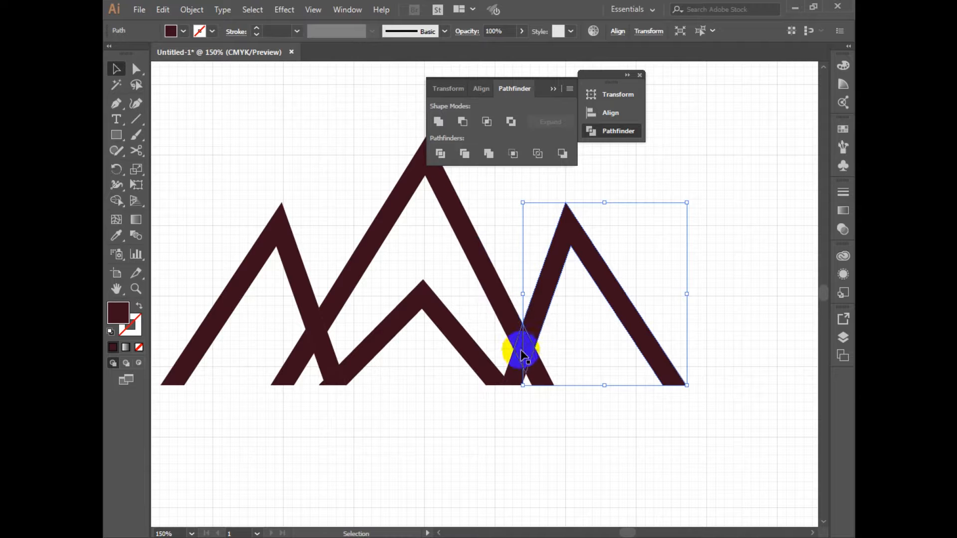
pyautogui.click(556, 426)
pyautogui.click(508, 373)
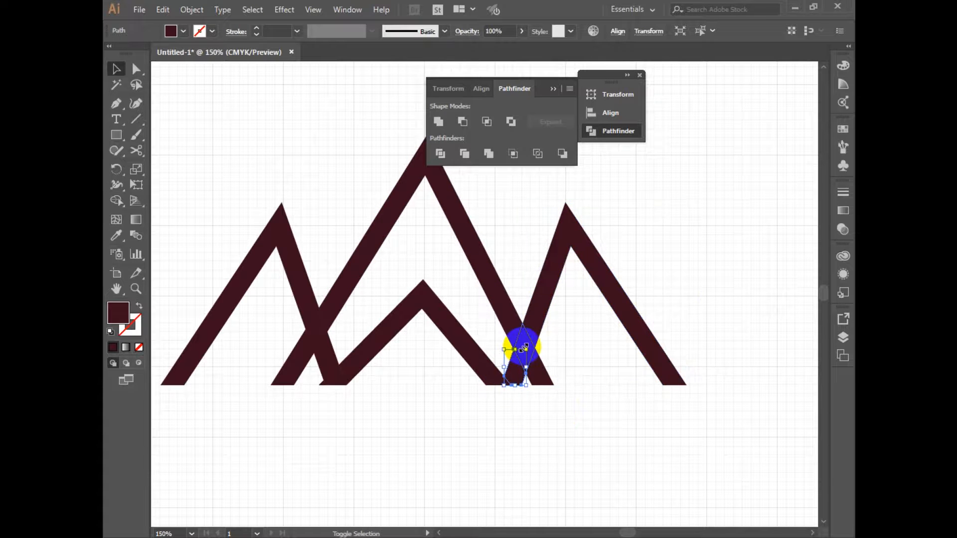
pyautogui.keyDown('shift'); pyautogui.click(524, 340); pyautogui.keyUp('shift')
pyautogui.keyDown('shift'); pyautogui.click(549, 285); pyautogui.keyUp('shift')
pyautogui.click(436, 118)
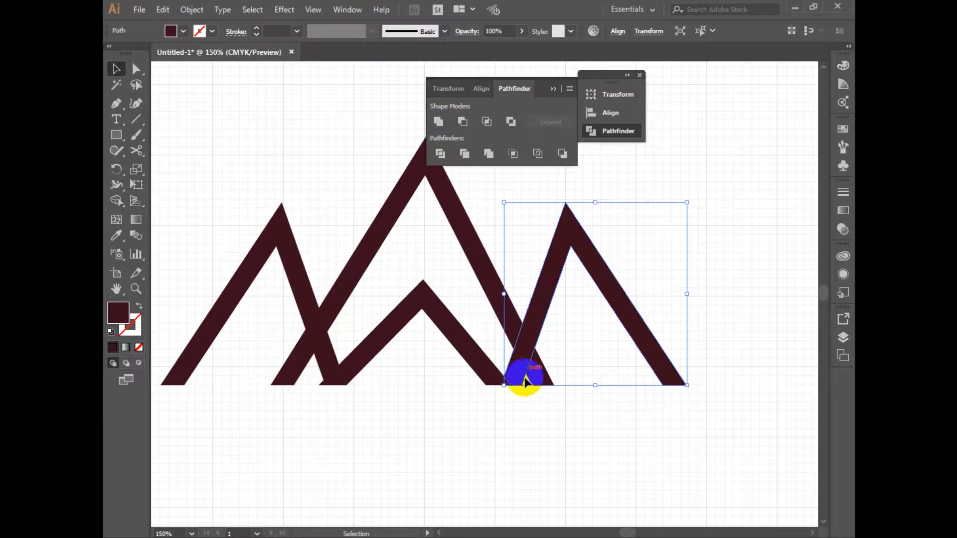
pyautogui.keyDown('ctrl'); pyautogui.click(523, 408); pyautogui.keyUp('ctrl')
# Unite the small inner peak with the overlap piece at its left foot
pyautogui.moveTo(422, 358); pyautogui.dragTo(538, 419)
pyautogui.click(397, 265)
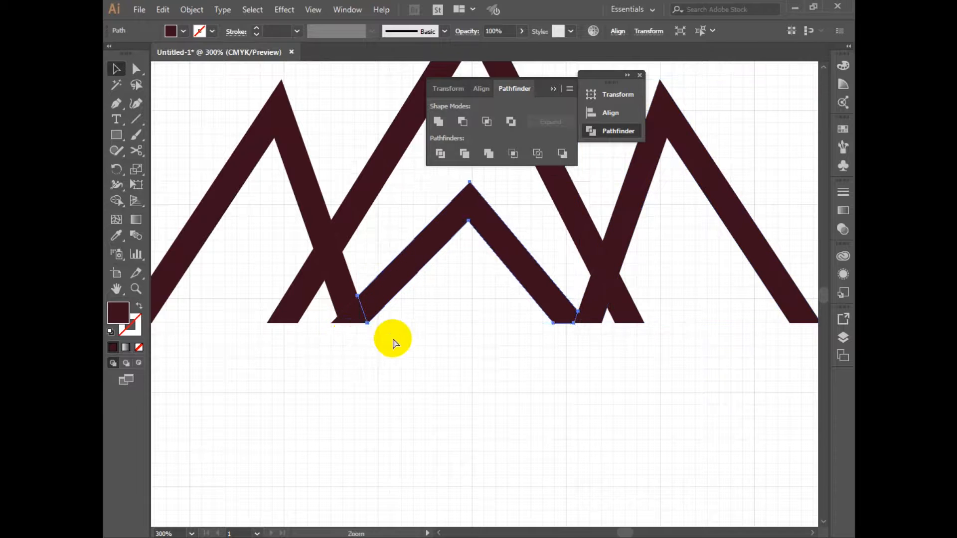
pyautogui.keyDown('ctrl'); pyautogui.click(392, 338); pyautogui.keyUp('ctrl')
pyautogui.moveTo(415, 291); pyautogui.dragTo(389, 271)
pyautogui.click(437, 122)
# Unite the small inner peak with the triangular overlap piece at its right foot
pyautogui.moveTo(614, 307); pyautogui.dragTo(497, 338)
pyautogui.click(648, 301)
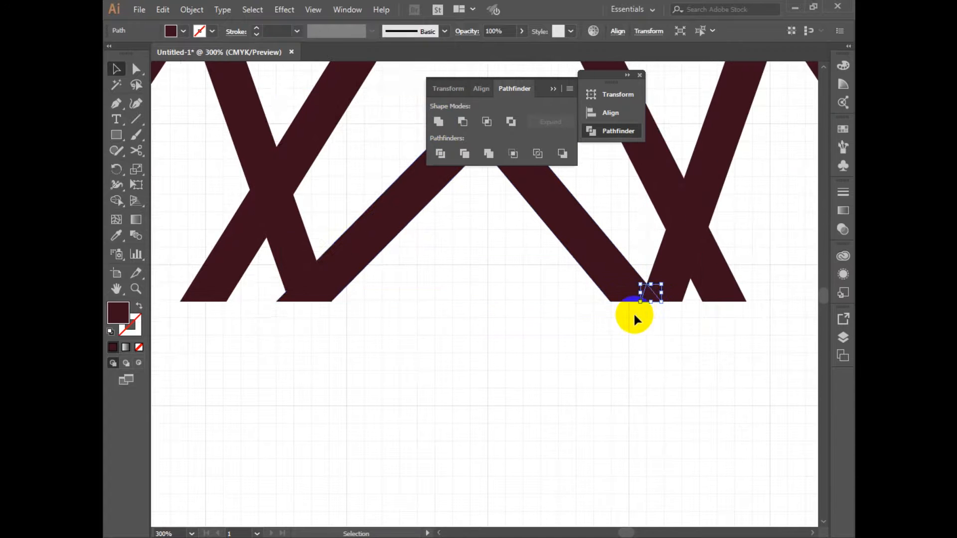
pyautogui.click(651, 313)
pyautogui.moveTo(622, 301); pyautogui.dragTo(620, 300)
pyautogui.click(438, 122)
pyautogui.click(556, 349)
pyautogui.moveTo(503, 305); pyautogui.dragTo(560, 417)
pyautogui.keyDown('ctrl'); pyautogui.keyDown('alt'); pyautogui.click(519, 383); pyautogui.keyUp('alt'); pyautogui.keyUp('ctrl')
pyautogui.moveTo(520, 324); pyautogui.dragTo(534, 385)
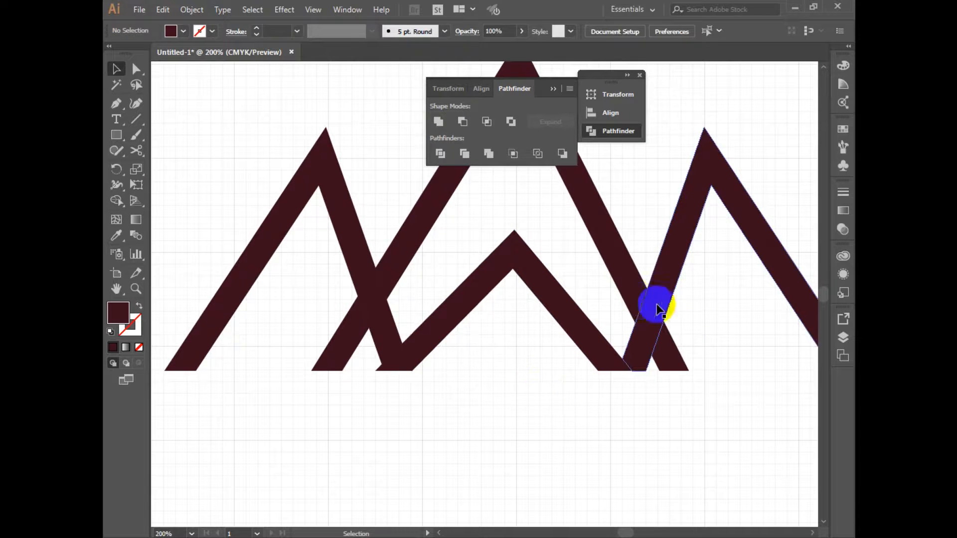
# Group the tall central peak's upper part with its two separate lower leg pieces
pyautogui.click(642, 305)
pyautogui.click(348, 233)
pyautogui.click(424, 215)
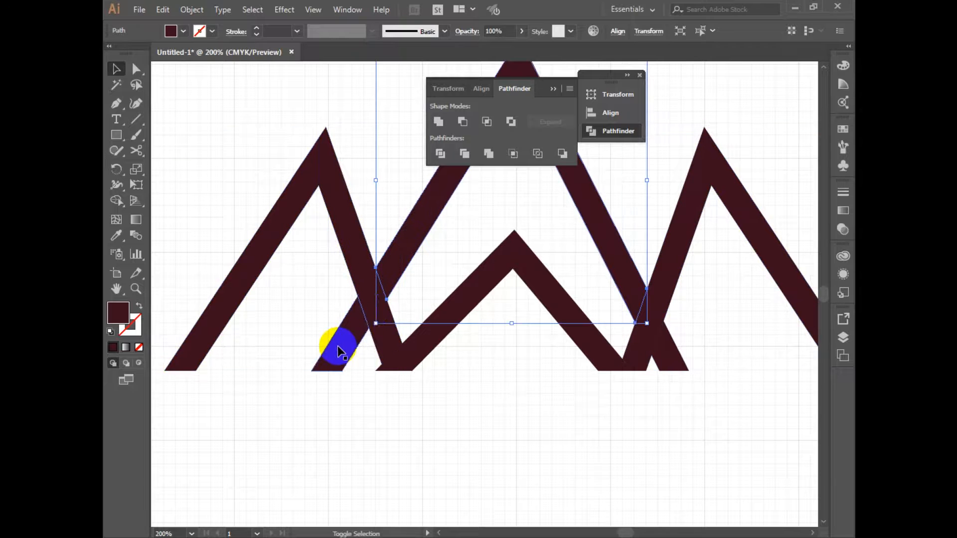
pyautogui.keyDown('shift'); pyautogui.click(670, 349); pyautogui.keyUp('shift')
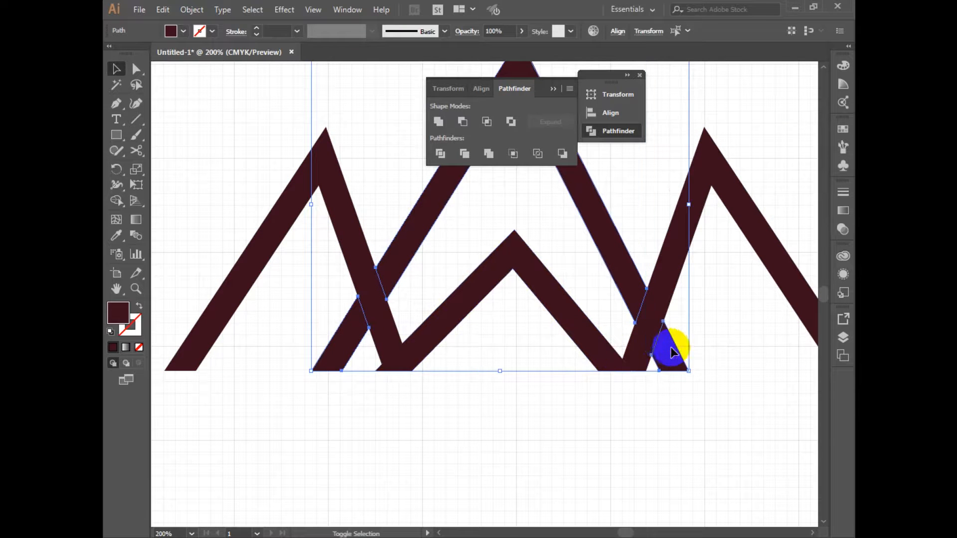
pyautogui.hotkey('ctrl', 'g')
# Combine the small inner peak with the grouped tall peak
pyautogui.moveTo(541, 299); pyautogui.dragTo(406, 322)
pyautogui.keyDown('shift'); pyautogui.click(433, 345); pyautogui.keyUp('shift')
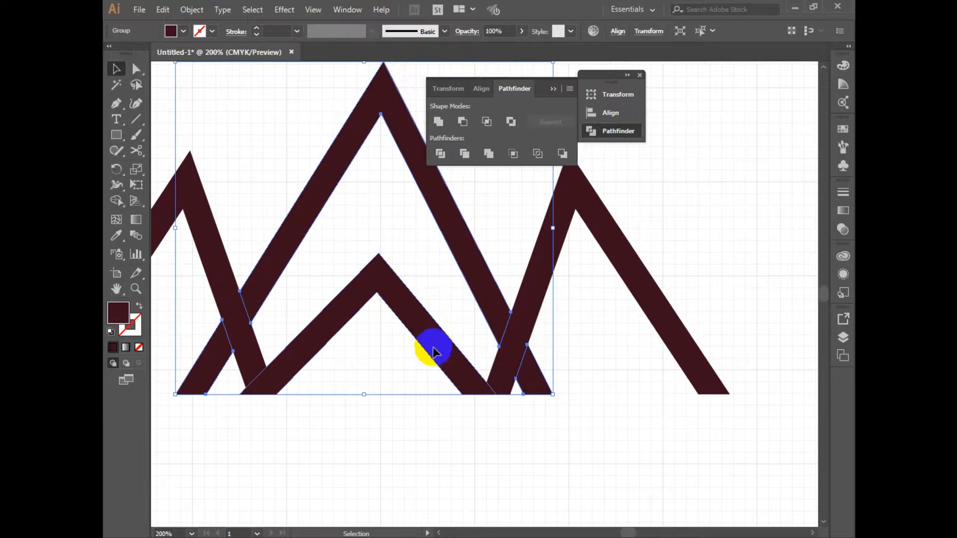
pyautogui.click(369, 371)
pyautogui.click(366, 317)
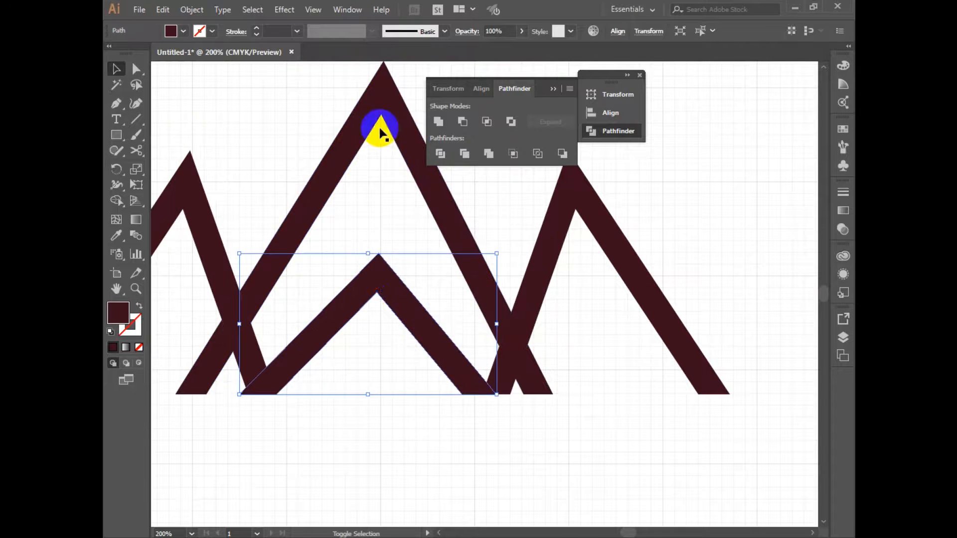
pyautogui.keyDown('shift'); pyautogui.click(376, 88); pyautogui.keyUp('shift')
pyautogui.click(489, 153)
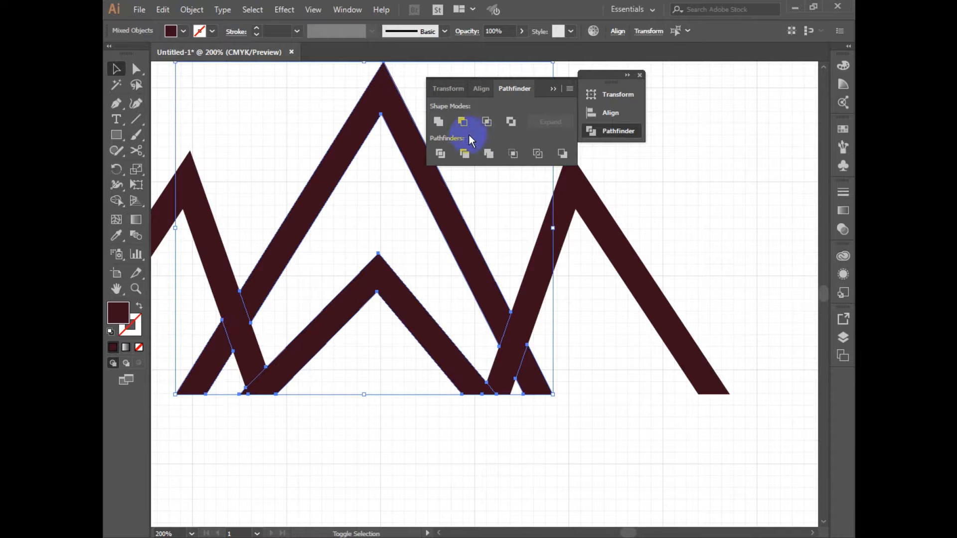
# Group the left outer peak with the right outer peak
pyautogui.click(628, 323)
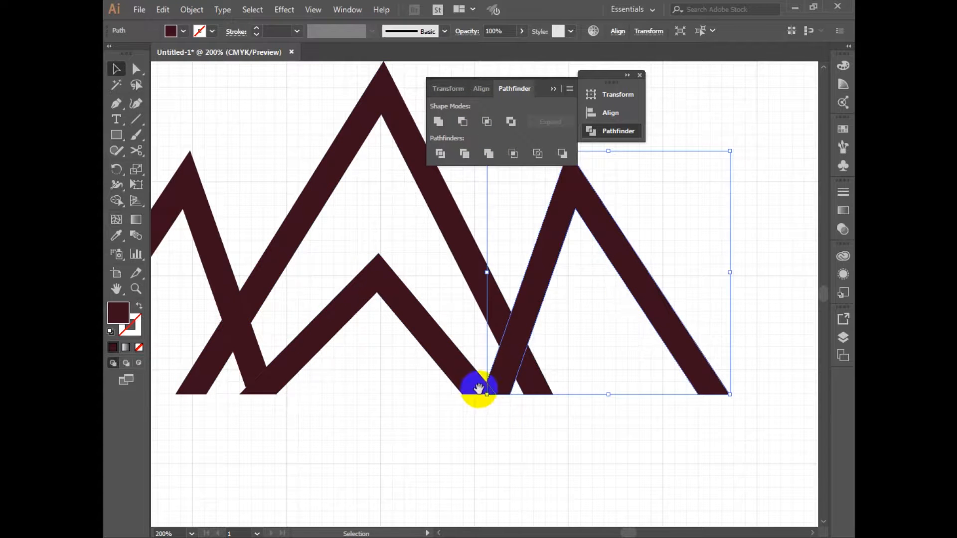
pyautogui.moveTo(494, 416); pyautogui.dragTo(560, 424)
pyautogui.moveTo(213, 135); pyautogui.dragTo(293, 223)
pyautogui.hotkey('ctrl', 'g')
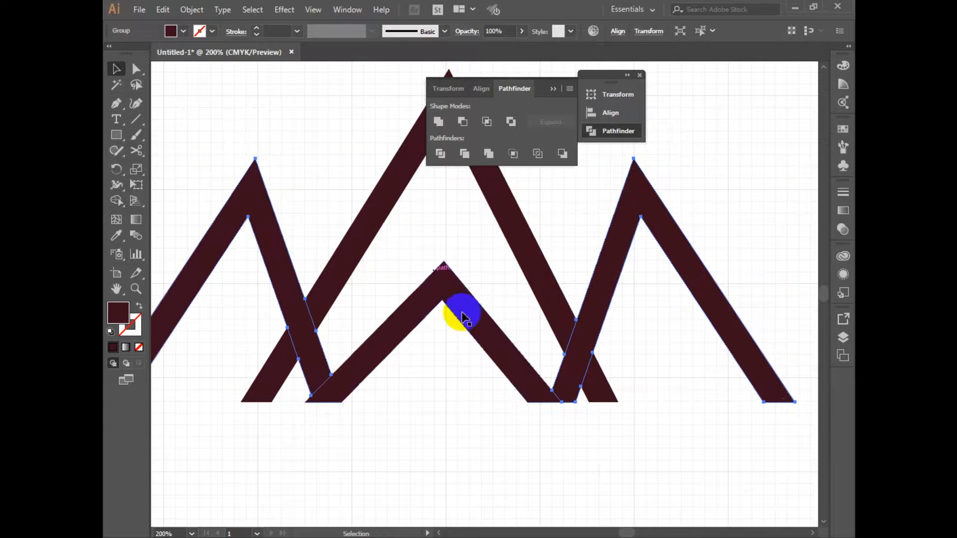
# Collapse the Pathfinder options and group all the mountain shapes into a single object
pyautogui.keyDown('ctrl'); pyautogui.keyDown('alt'); pyautogui.click(543, 380); pyautogui.keyUp('alt'); pyautogui.keyUp('ctrl')
pyautogui.keyDown('ctrl'); pyautogui.keyDown('alt'); pyautogui.click(543, 381); pyautogui.keyUp('alt'); pyautogui.keyUp('ctrl')
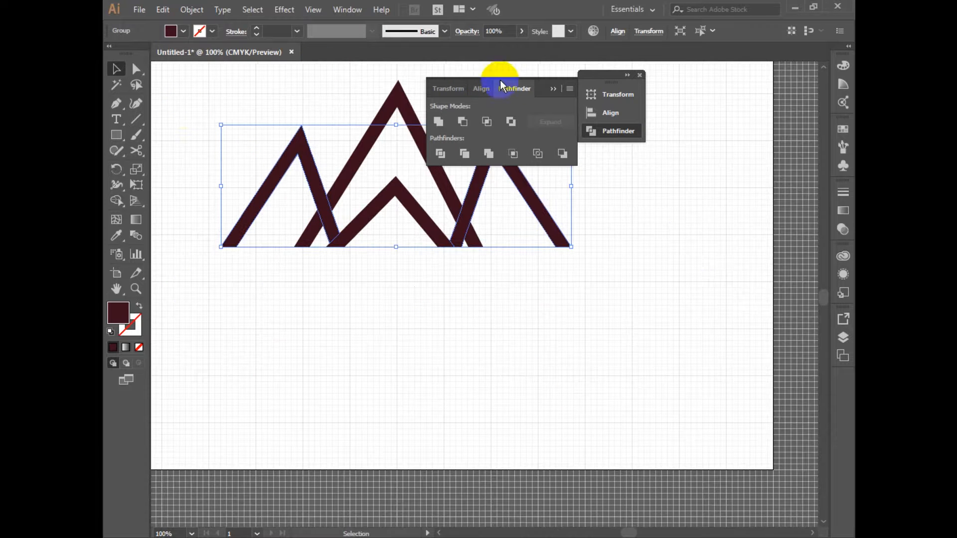
pyautogui.click(549, 94)
pyautogui.moveTo(495, 317); pyautogui.dragTo(507, 352)
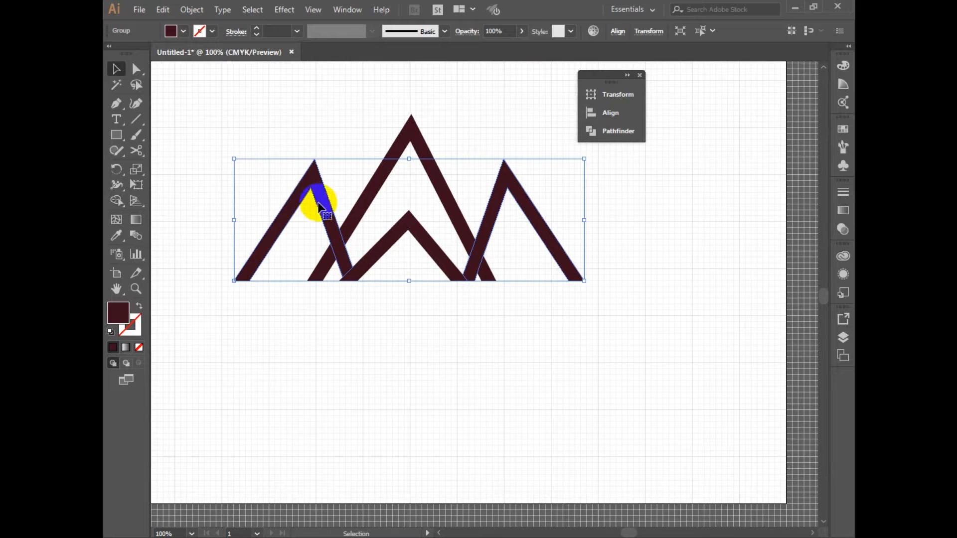
pyautogui.moveTo(214, 102); pyautogui.dragTo(663, 316)
pyautogui.rightClick(446, 198)
pyautogui.click(498, 279)
pyautogui.click(422, 351)
pyautogui.moveTo(429, 357); pyautogui.dragTo(488, 364)
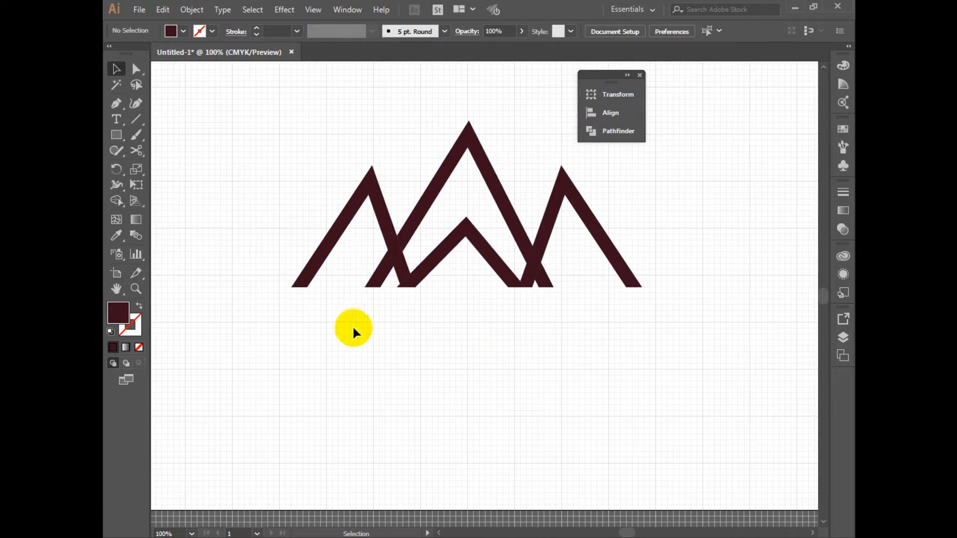
# Add the text "the mountain" below the left foot of the peaks
pyautogui.press('t')
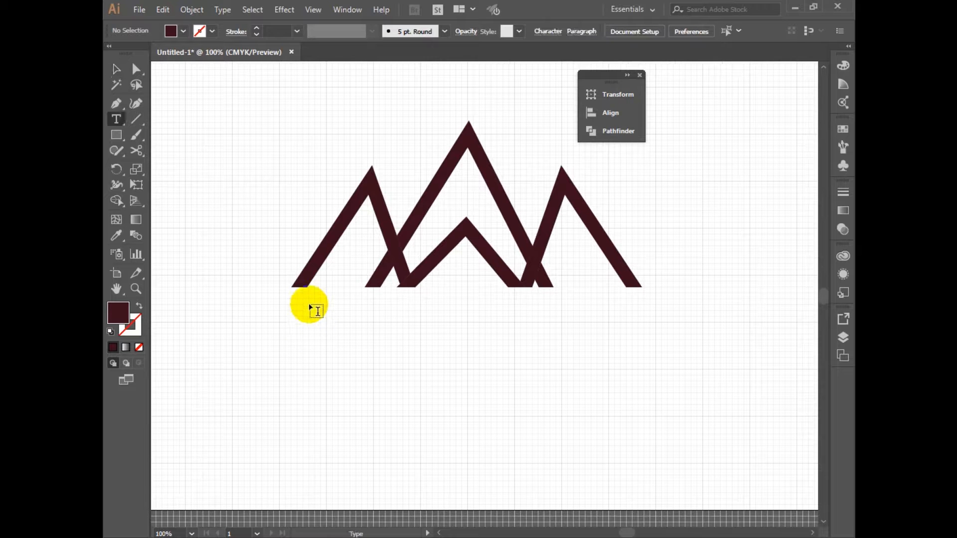
pyautogui.click(425, 358)
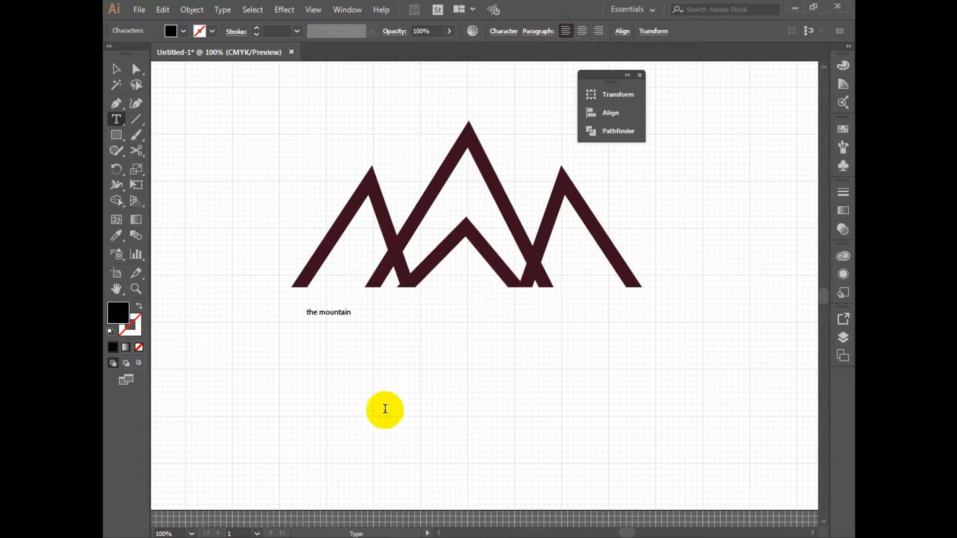
pyautogui.press('Escape')
# Change the case of the mountain text to UPPERCASE
pyautogui.click(220, 9)
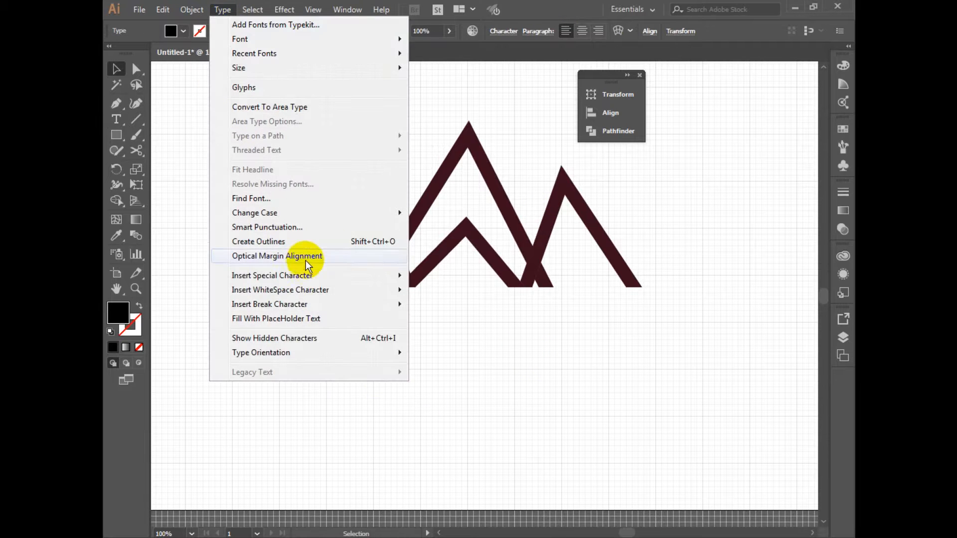
pyautogui.moveTo(335, 215)
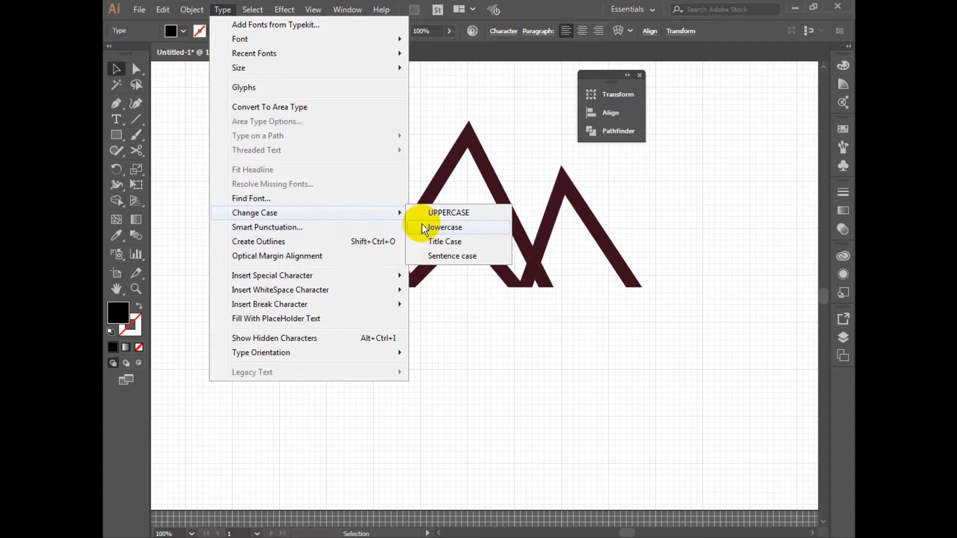
pyautogui.click(464, 209)
pyautogui.click(470, 383)
pyautogui.moveTo(463, 372); pyautogui.dragTo(429, 347)
# Open the character settings for the THE MOUNTAIN text and set its font to Nyala
pyautogui.click(308, 289)
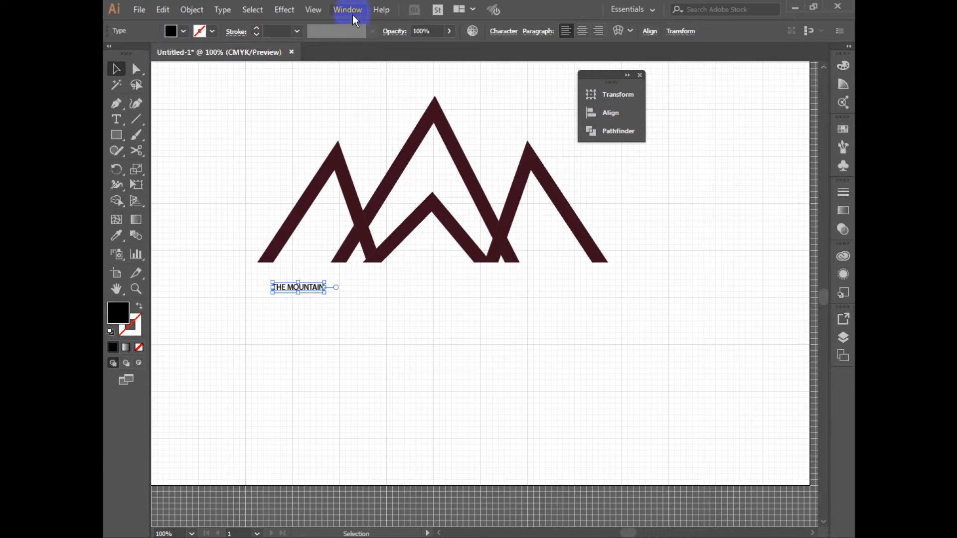
pyautogui.hotkey('ctrl', 't')
pyautogui.click(763, 171)
pyautogui.click(755, 167)
pyautogui.press('Down')
pyautogui.press('Down')
pyautogui.press('Down')
pyautogui.press('Down')
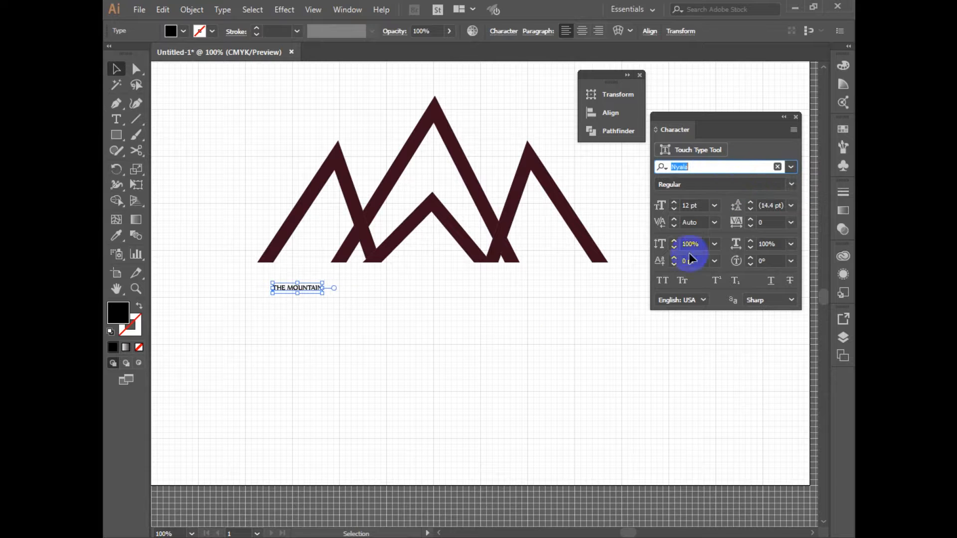
pyautogui.press('Return')
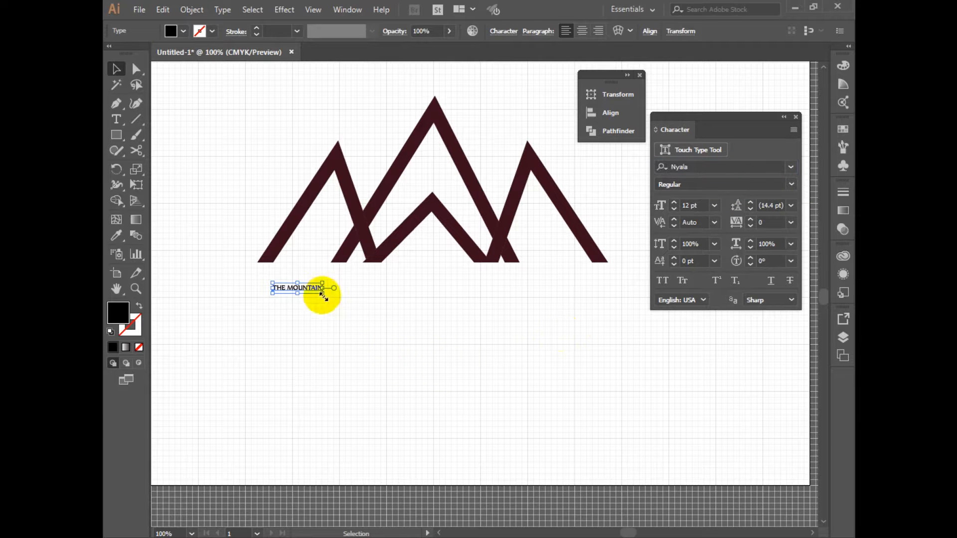
# Enlarge the THE MOUNTAIN text to about 87.77 pt and place it beneath the peaks
pyautogui.moveTo(325, 292); pyautogui.dragTo(430, 310)
pyautogui.moveTo(363, 299); pyautogui.dragTo(493, 300)
pyautogui.click(609, 352)
pyautogui.press('space')
pyautogui.moveTo(566, 359); pyautogui.dragTo(554, 359)
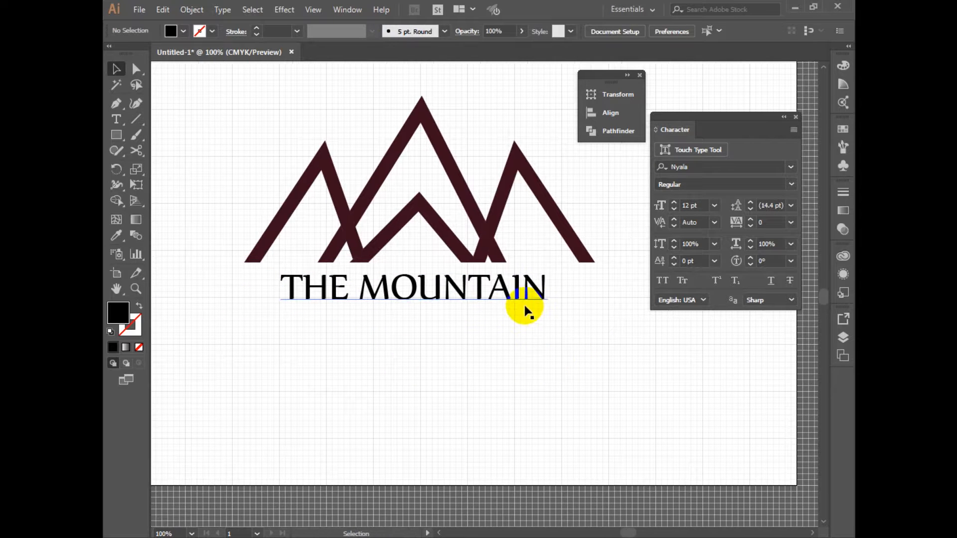
pyautogui.click(536, 299)
pyautogui.moveTo(546, 314); pyautogui.dragTo(500, 289)
pyautogui.click(570, 395)
pyautogui.moveTo(508, 227); pyautogui.dragTo(508, 227)
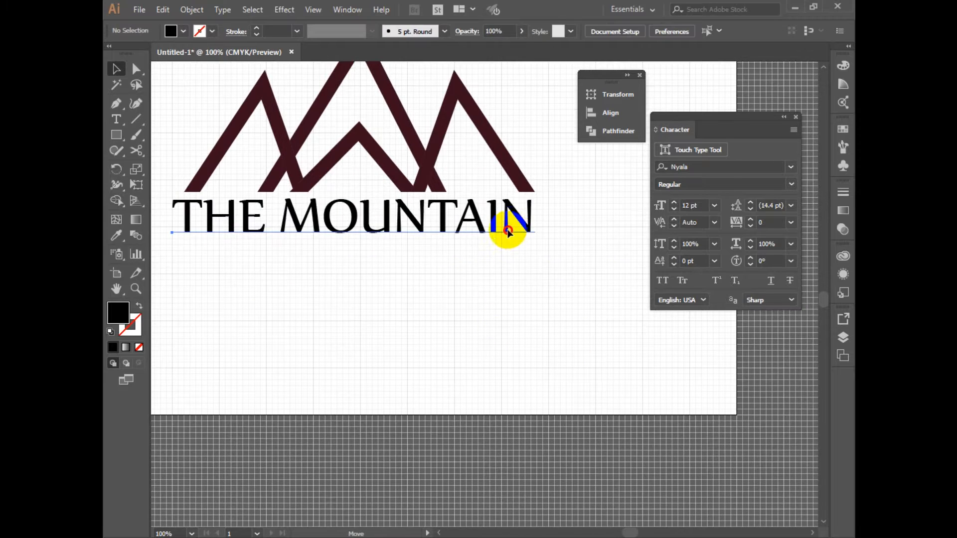
# Move the text slightly lower below the peaks and reduce its size to about 82.9 pt
pyautogui.click(507, 230)
pyautogui.press('space')
pyautogui.moveTo(475, 283); pyautogui.dragTo(508, 283)
pyautogui.moveTo(507, 227); pyautogui.dragTo(507, 238)
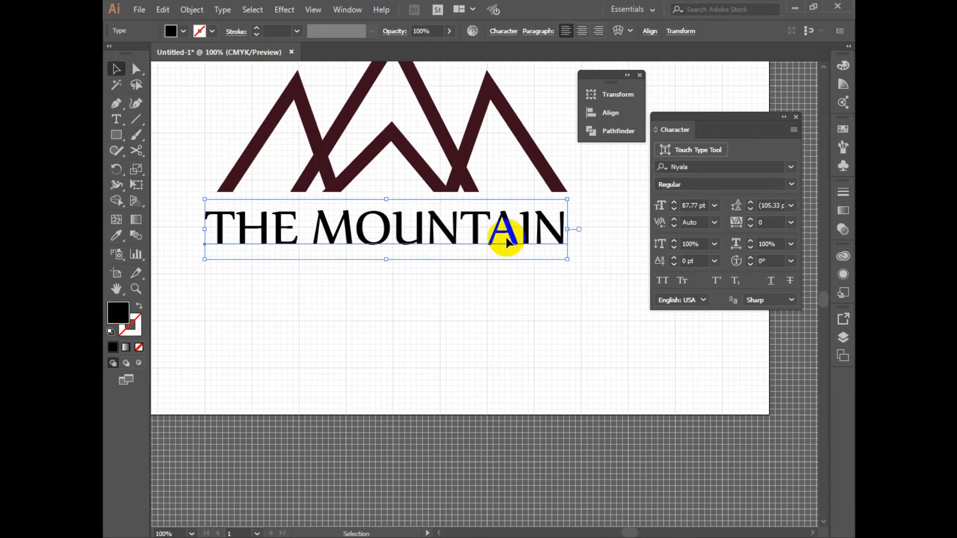
pyautogui.moveTo(567, 259); pyautogui.dragTo(557, 258)
pyautogui.click(534, 292)
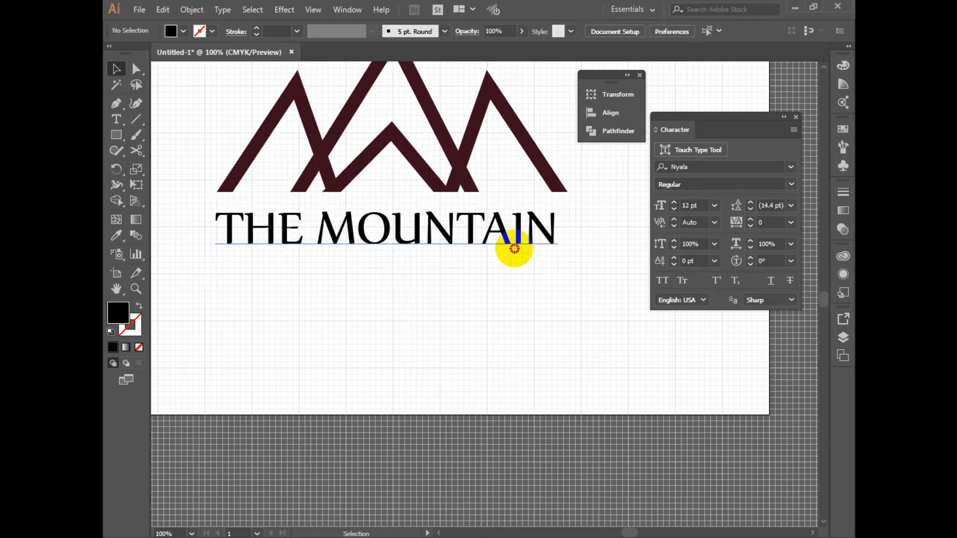
pyautogui.click(515, 249)
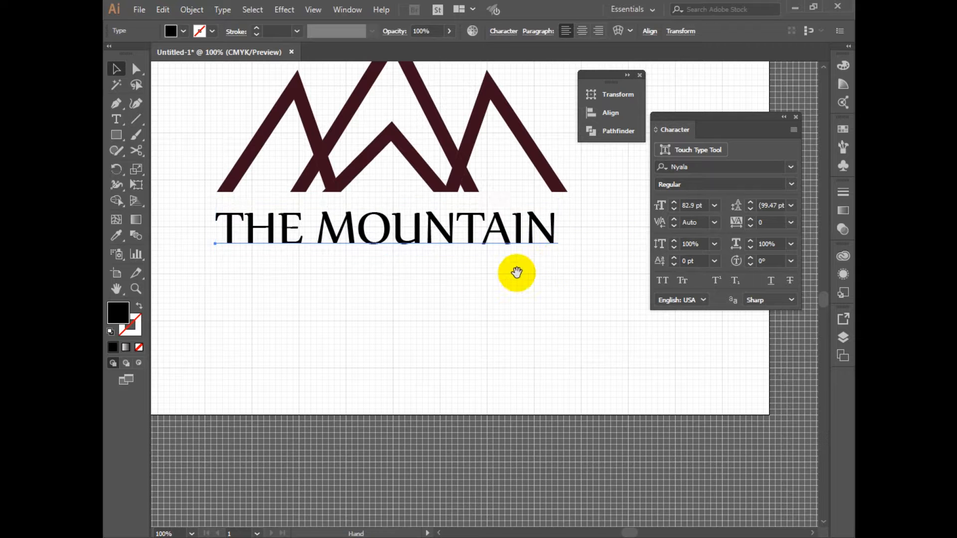
# Align the mountain group and the THE MOUNTAIN text to their common horizontal center
pyautogui.click(391, 148)
pyautogui.moveTo(453, 378); pyautogui.dragTo(345, 147)
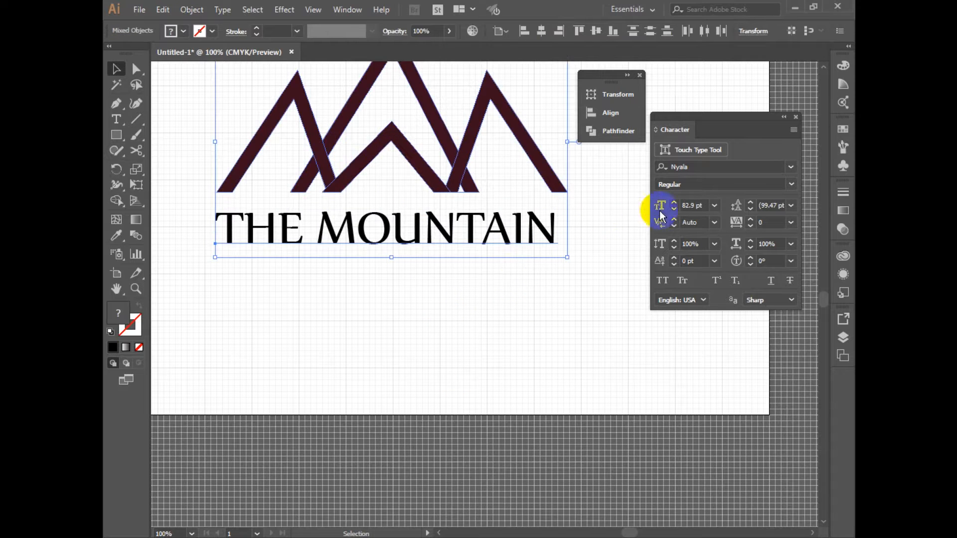
pyautogui.click(538, 33)
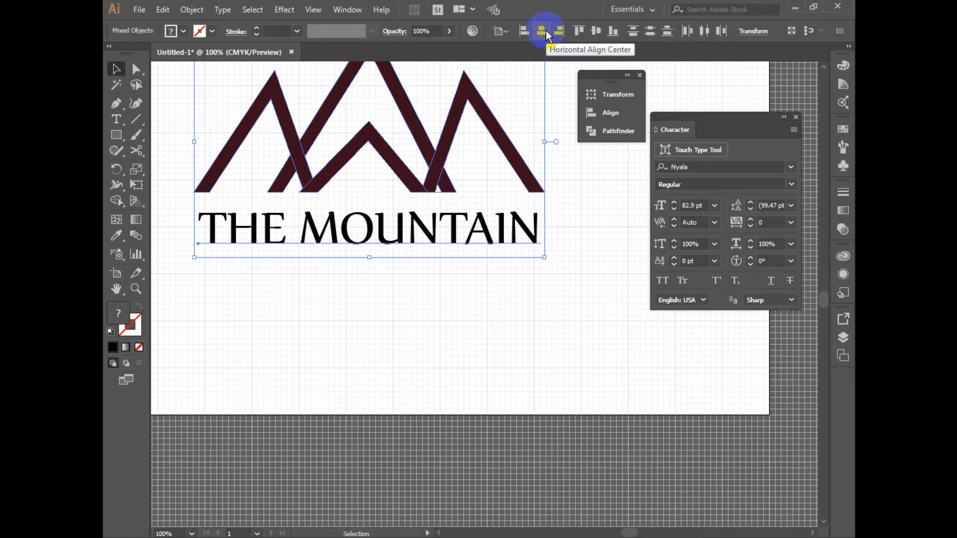
pyautogui.click(573, 302)
# Change the font of the THE MOUNTAIN text to Poplar Std Black
pyautogui.click(434, 234)
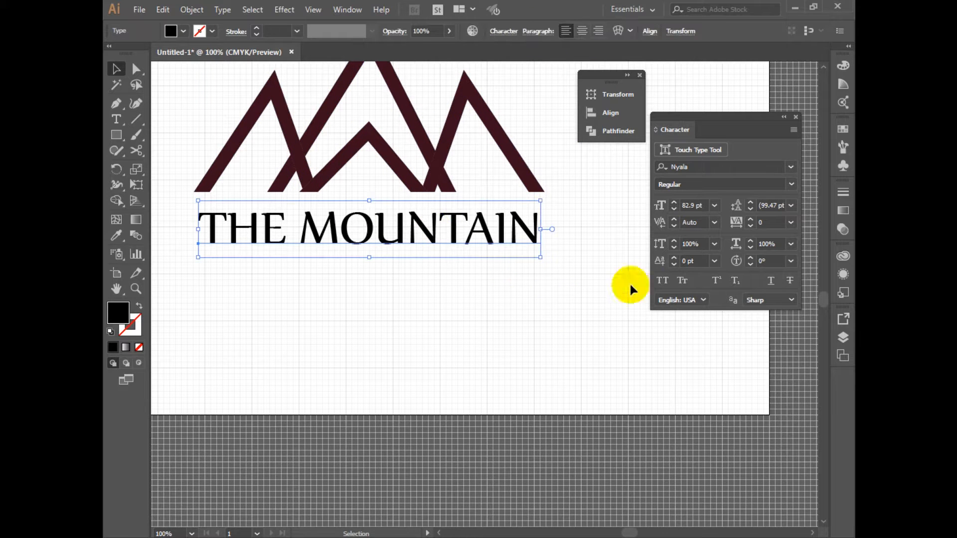
pyautogui.click(791, 182)
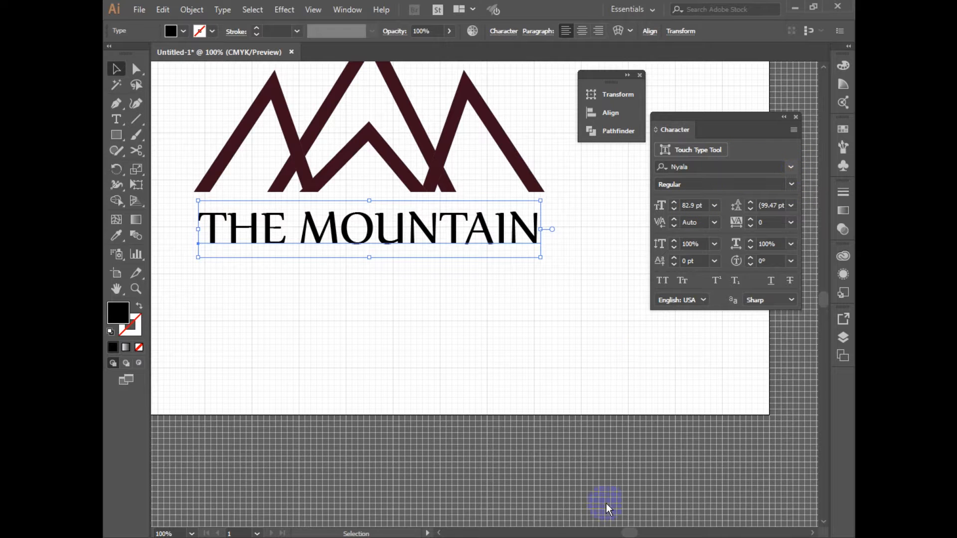
pyautogui.click(545, 232)
pyautogui.click(474, 235)
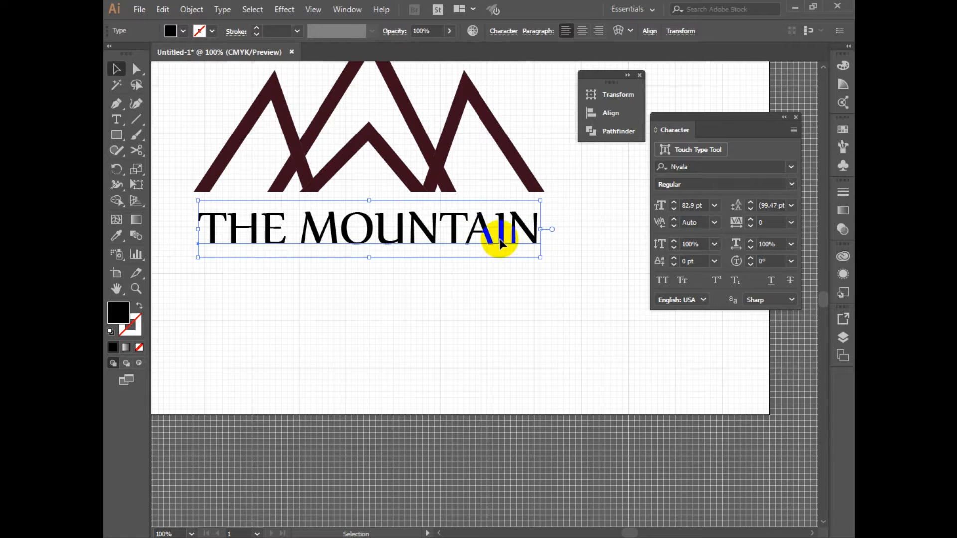
pyautogui.click(792, 167)
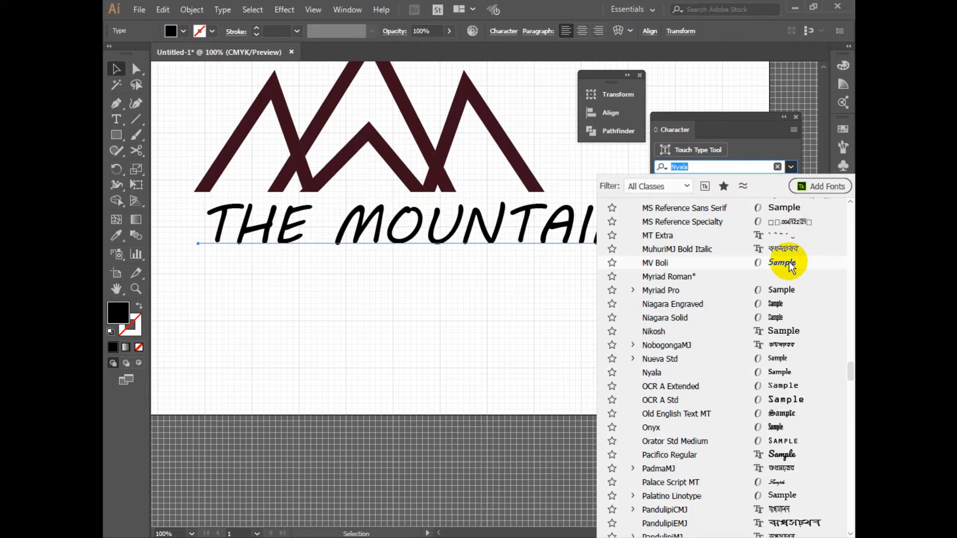
pyautogui.scroll(-2, 779, 349)
pyautogui.scroll(-4, 779, 352)
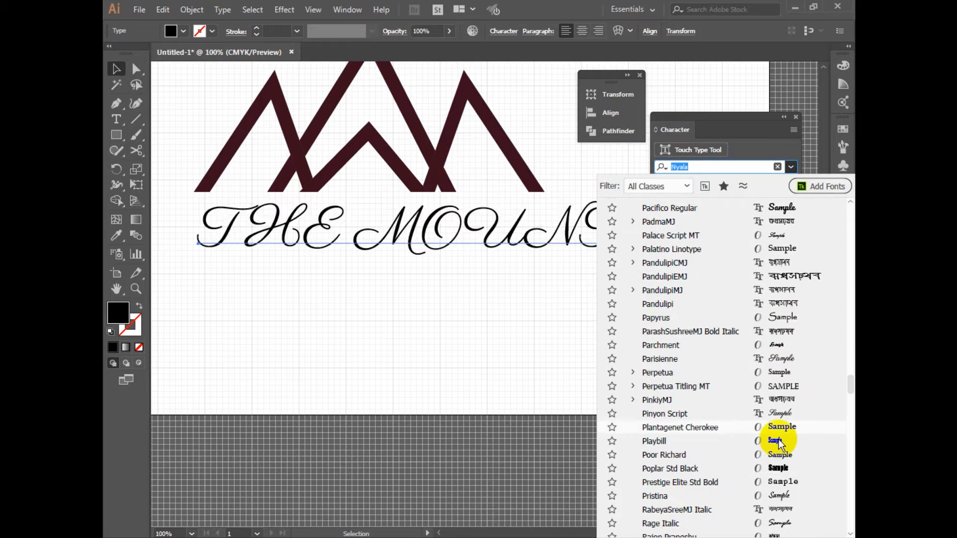
pyautogui.click(780, 472)
pyautogui.scroll(1, 499, 300)
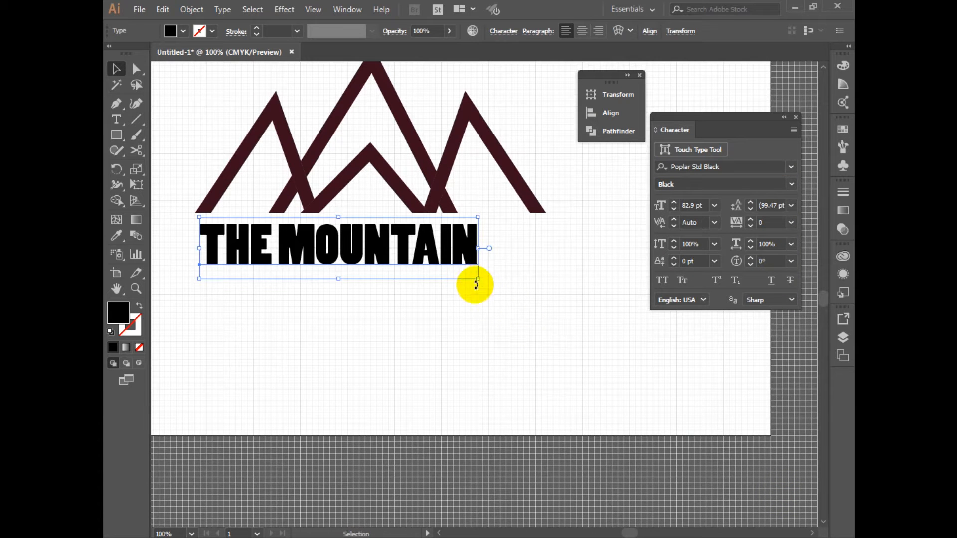
# Set the tracking of the THE MOUNTAIN text to 100
pyautogui.click(751, 220)
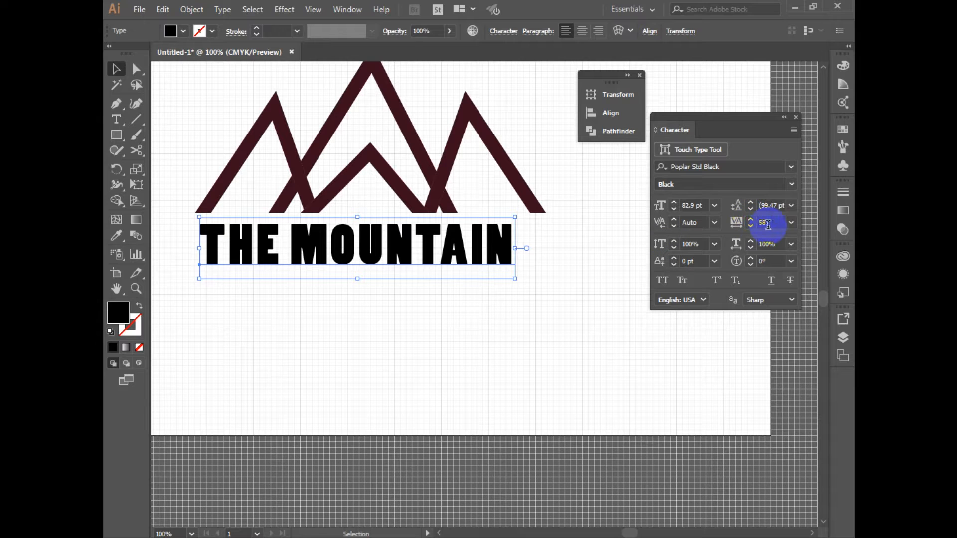
pyautogui.doubleClick(766, 224)
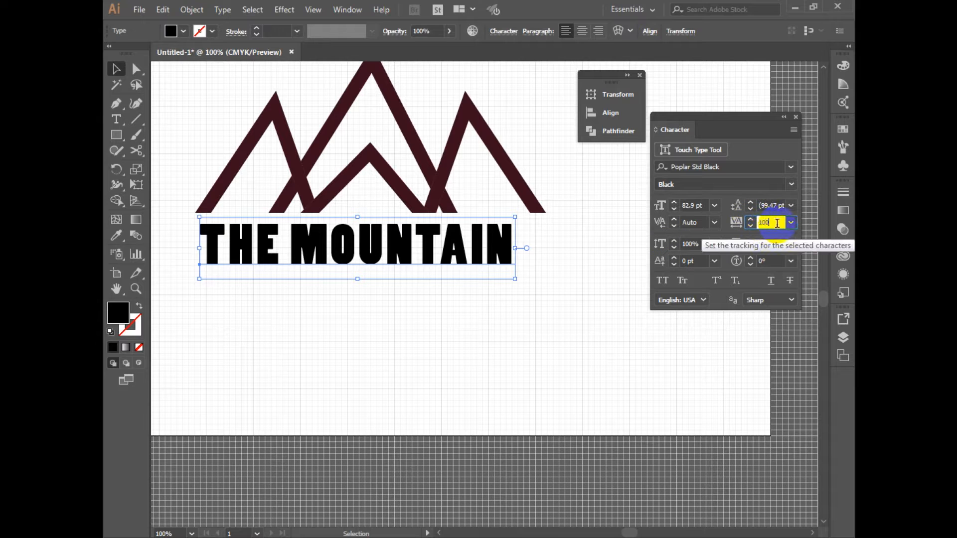
pyautogui.press('Return')
# Line up the text with the peaks' left foot and scale it to match the full width of the mountain group
pyautogui.click(483, 376)
pyautogui.click(523, 262)
pyautogui.moveTo(545, 279); pyautogui.dragTo(521, 275)
pyautogui.click(496, 325)
pyautogui.moveTo(445, 252); pyautogui.dragTo(424, 250)
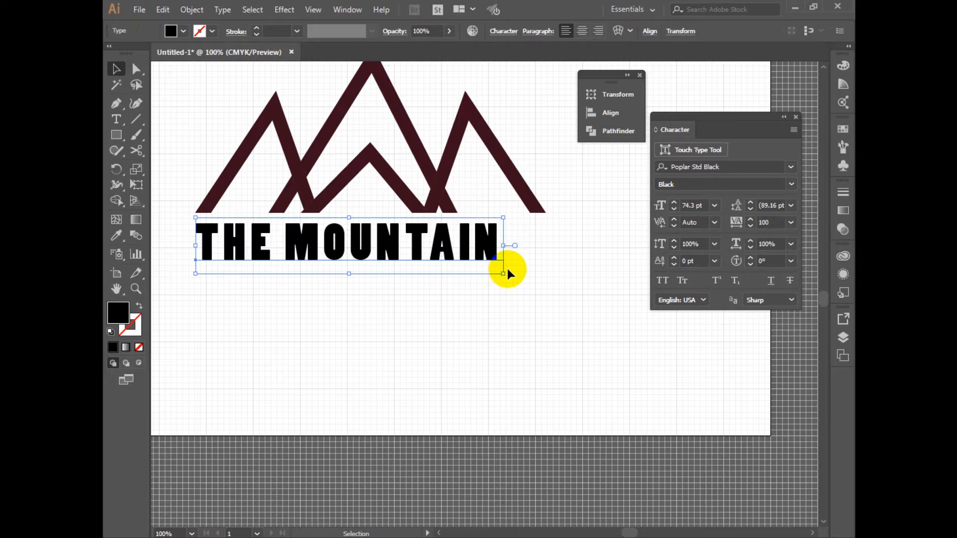
pyautogui.moveTo(503, 273); pyautogui.dragTo(545, 284)
pyautogui.click(543, 358)
pyautogui.keyDown('ctrl'); pyautogui.keyDown('alt'); pyautogui.click(523, 362); pyautogui.keyUp('alt'); pyautogui.keyUp('ctrl')
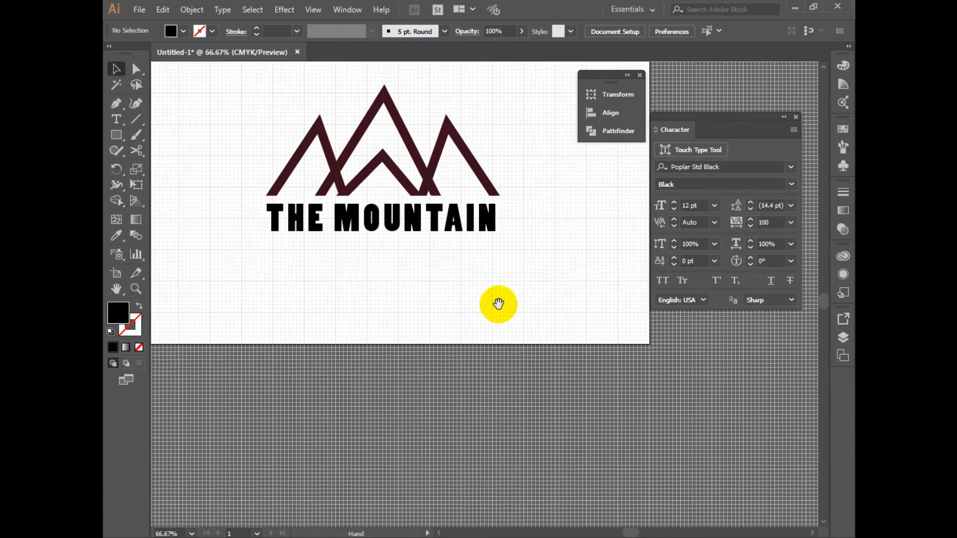
pyautogui.moveTo(498, 341); pyautogui.dragTo(501, 389)
pyautogui.moveTo(246, 186); pyautogui.dragTo(535, 380)
pyautogui.click(486, 370)
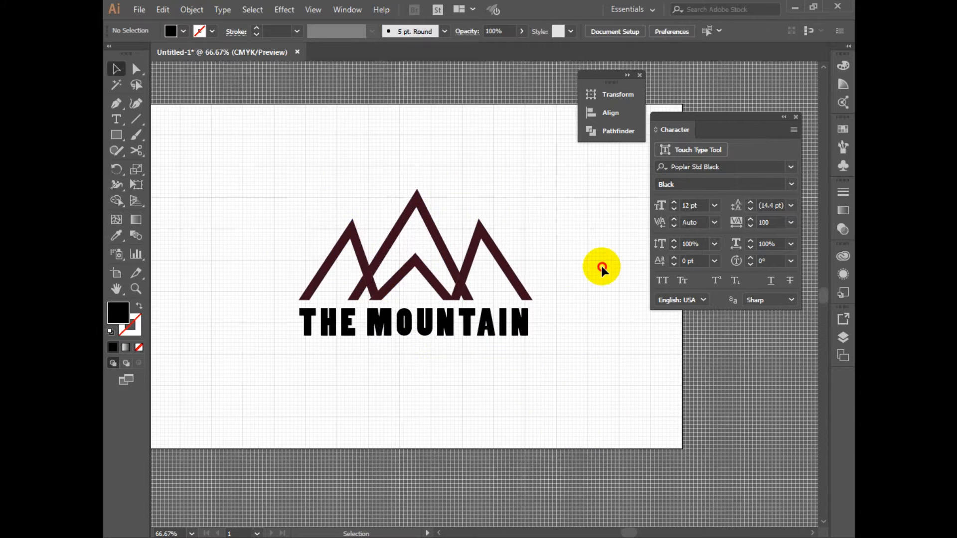
# Hide the grid and move the peaks and text together closer to the artboard's center
pyautogui.rightClick(602, 267)
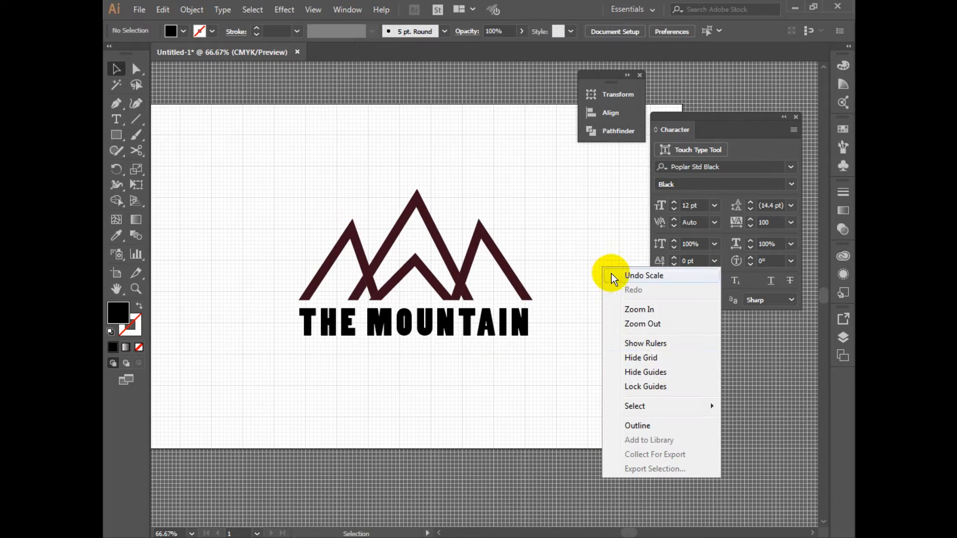
pyautogui.click(665, 357)
pyautogui.moveTo(238, 197); pyautogui.dragTo(569, 378)
pyautogui.moveTo(522, 333); pyautogui.dragTo(501, 327)
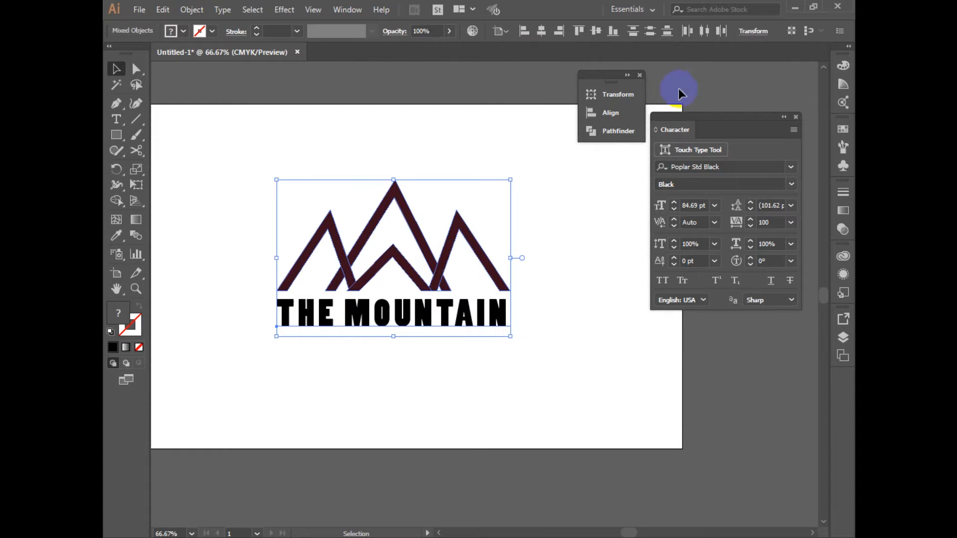
pyautogui.click(555, 299)
# Recolor the THE MOUNTAIN text by sampling the dark maroon of the peaks with the Eyedropper
pyautogui.click(504, 324)
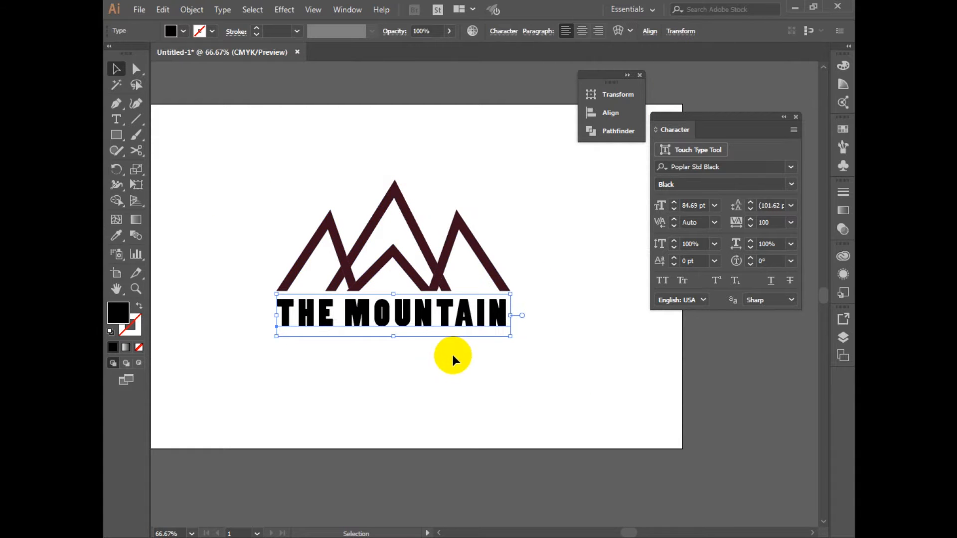
pyautogui.press('i')
pyautogui.click(453, 220)
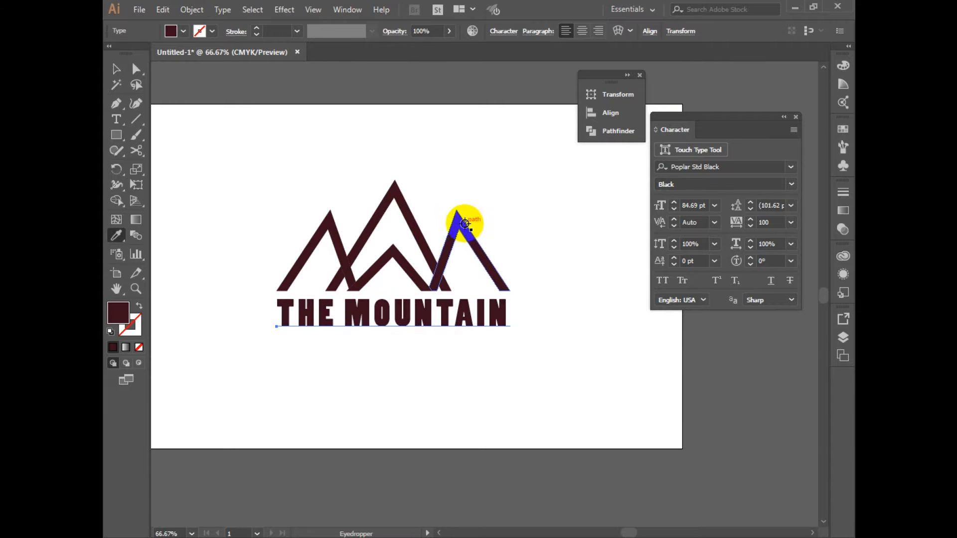
pyautogui.press('v')
pyautogui.click(388, 207)
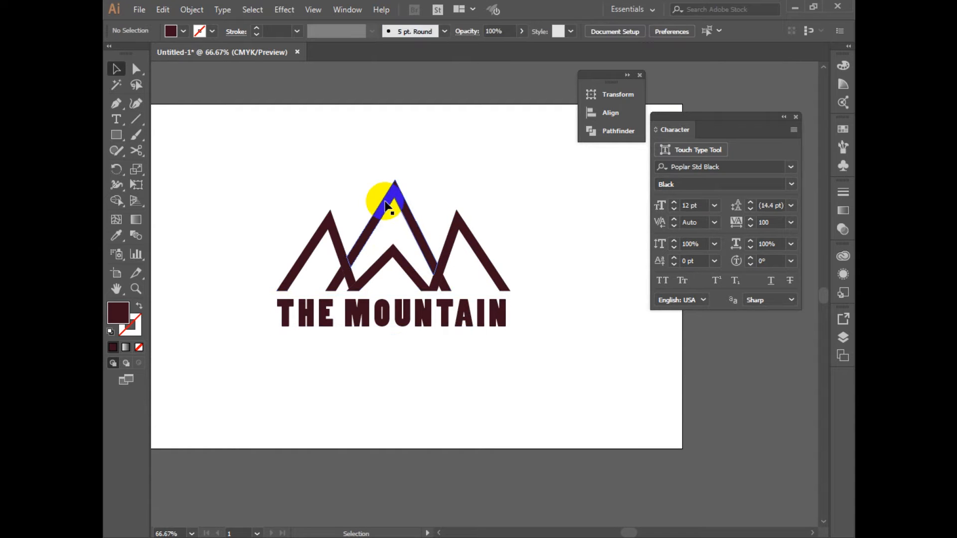
# Set the fill of the THE MOUNTAIN text to dark grey 333333
pyautogui.click(394, 212)
pyautogui.doubleClick(118, 313)
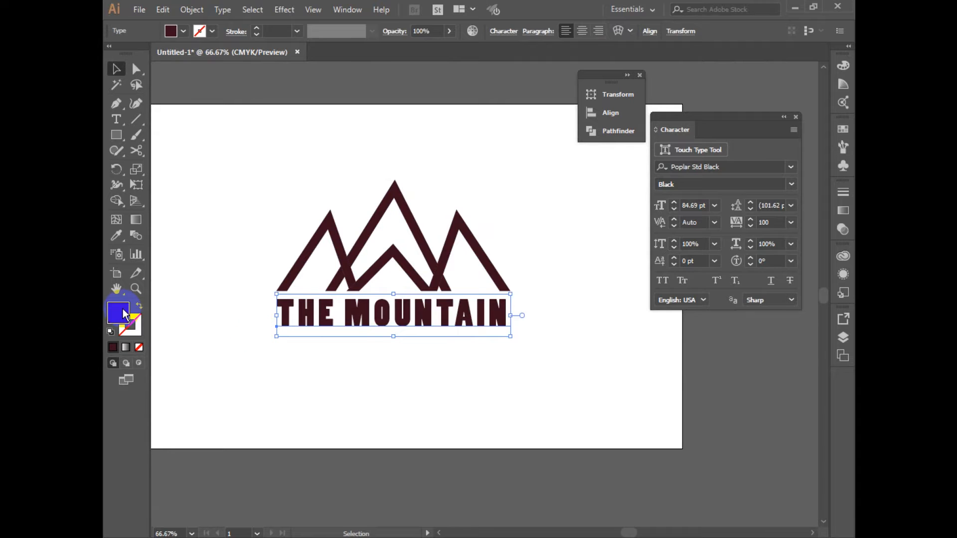
pyautogui.click(416, 358)
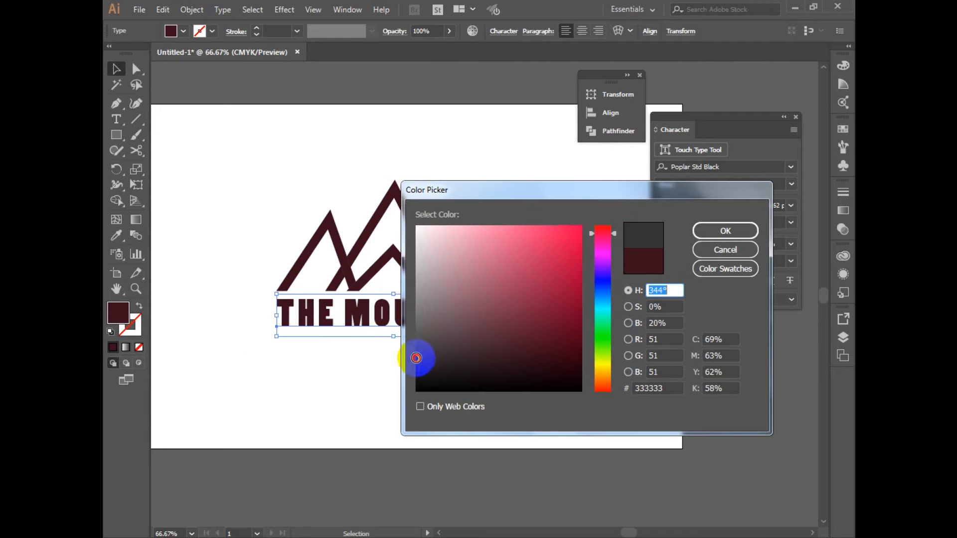
pyautogui.click(725, 231)
pyautogui.click(530, 367)
# Scale the THE MOUNTAIN text up slightly from its center to 86.63 pt so it spans the peaks
pyautogui.click(460, 300)
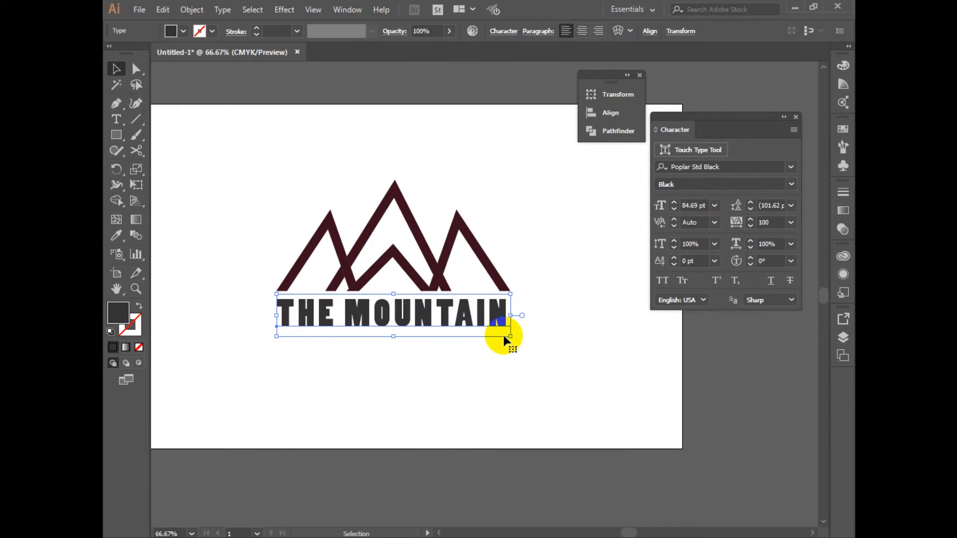
pyautogui.moveTo(511, 335); pyautogui.dragTo(532, 339)
pyautogui.click(556, 376)
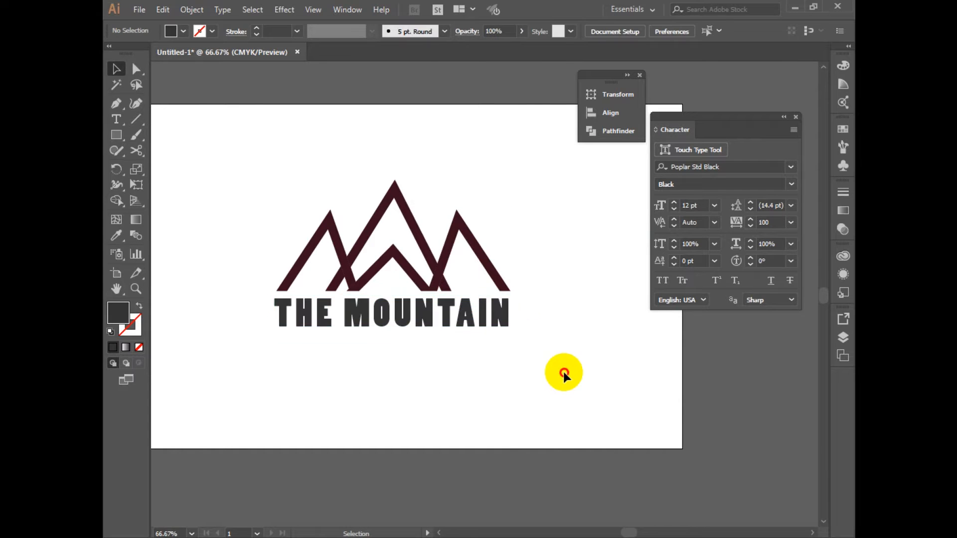
# Group the mountain peaks and the THE MOUNTAIN text into one logo
pyautogui.hotkey('ctrl', '-')
pyautogui.click(438, 208)
pyautogui.click(487, 284)
pyautogui.moveTo(232, 155); pyautogui.dragTo(457, 267)
pyautogui.hotkey('ctrl', 'g')
pyautogui.click(488, 298)
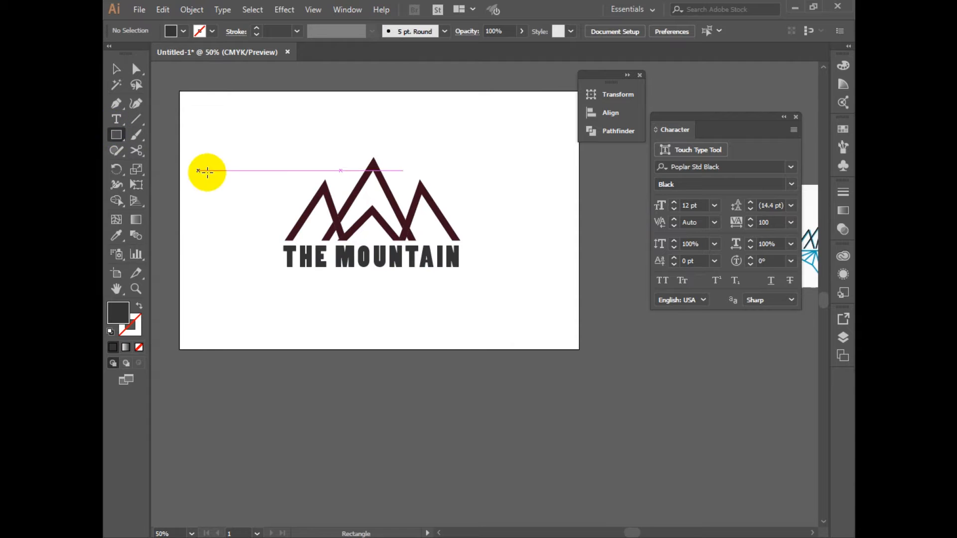
# Cover the whole artboard with a dark grey rectangle placed behind the logo, and lock it
pyautogui.moveTo(181, 90); pyautogui.dragTo(578, 350)
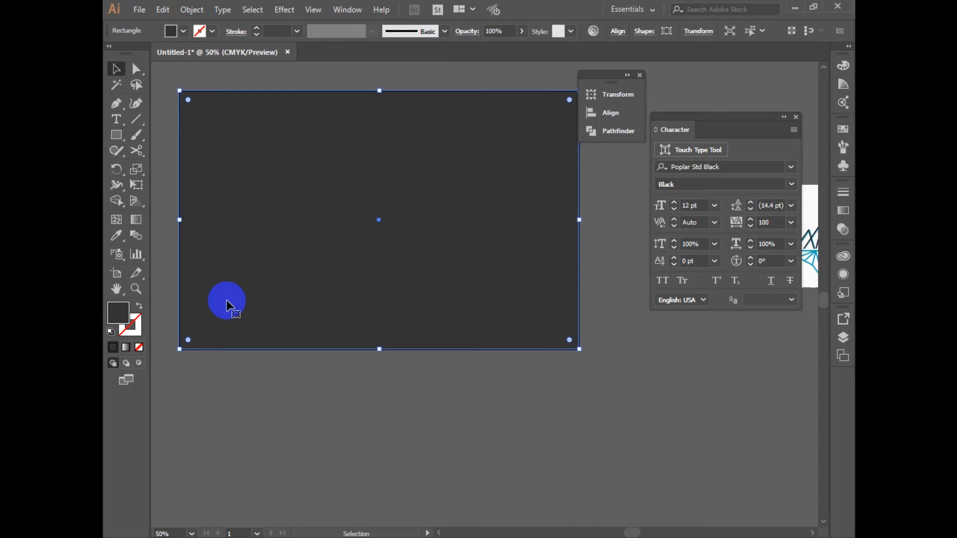
pyautogui.hotkey('ctrl', 'shift', '[')
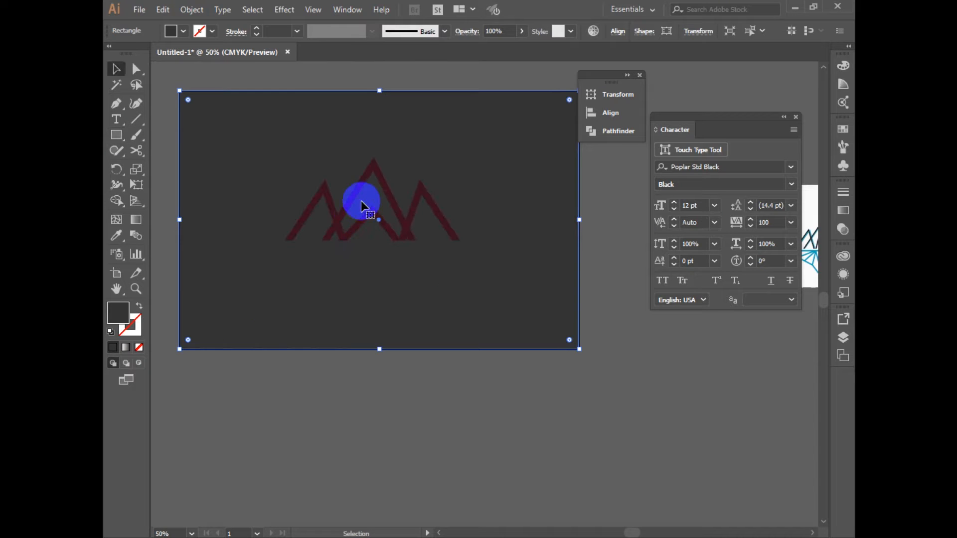
pyautogui.click(370, 210)
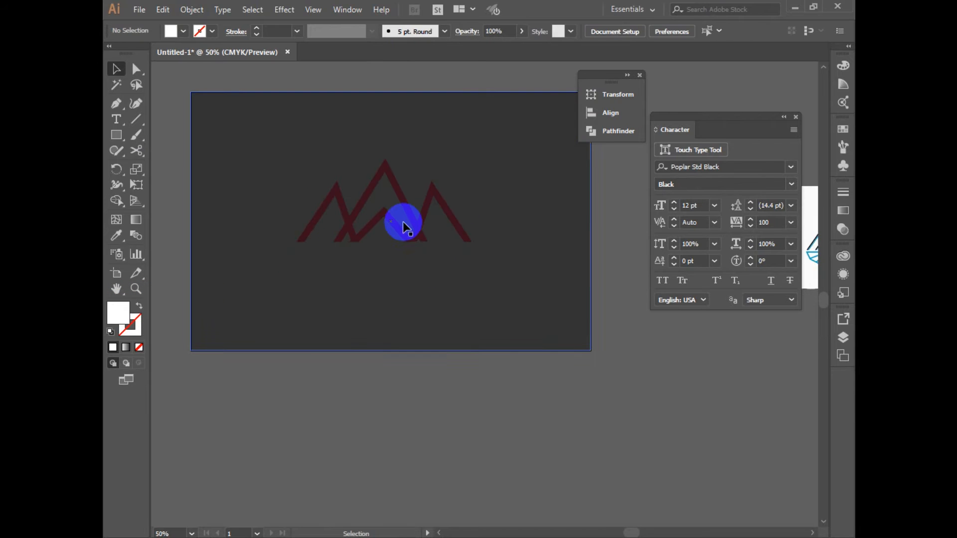
pyautogui.click(403, 221)
pyautogui.press('a')
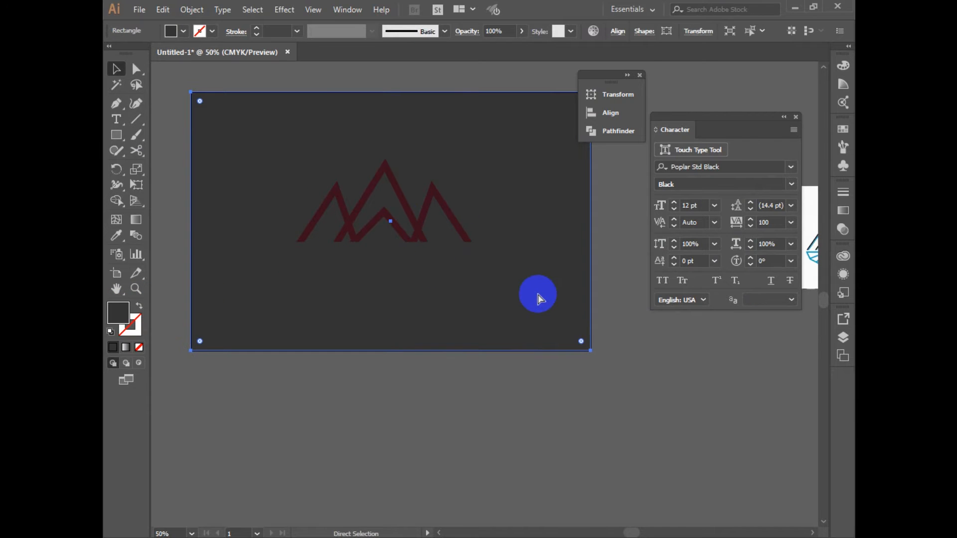
pyautogui.hotkey('ctrl', '2')
pyautogui.press('v')
# Ungroup the logo to separate the mountain artwork from the THE MOUNTAIN text
pyautogui.click(399, 197)
pyautogui.rightClick(401, 194)
pyautogui.click(465, 290)
pyautogui.click(465, 294)
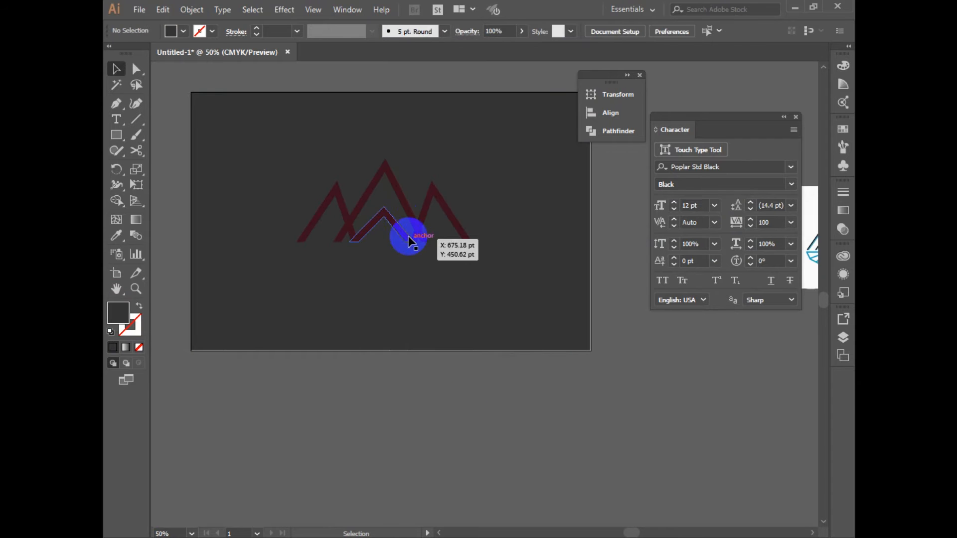
# Ungroup the mountain artwork so the central peaks are separate from the two side peaks
pyautogui.click(394, 187)
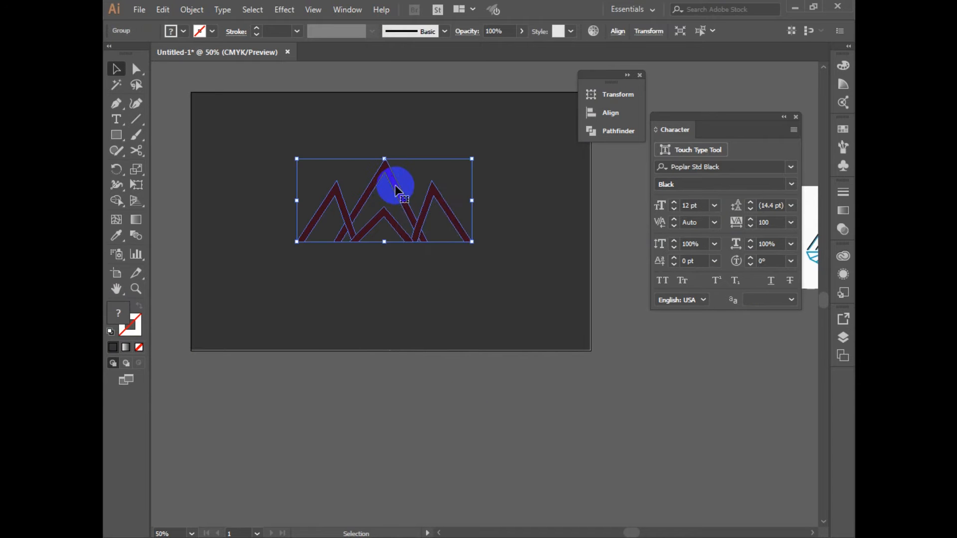
pyautogui.rightClick(397, 186)
pyautogui.click(453, 284)
pyautogui.click(453, 401)
pyautogui.scroll(1, 450, 349)
pyautogui.moveTo(449, 319); pyautogui.dragTo(454, 466)
pyautogui.click(469, 343)
pyautogui.click(457, 433)
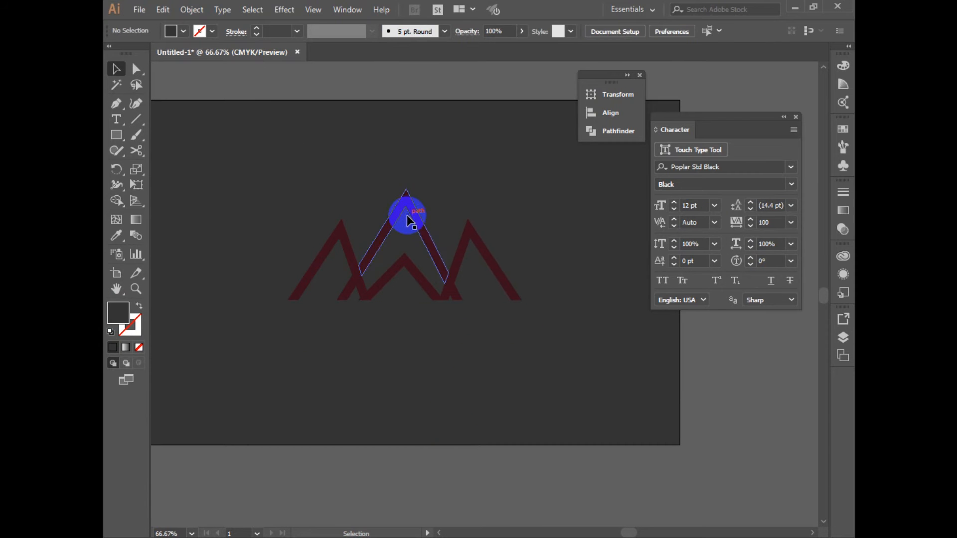
pyautogui.click(405, 214)
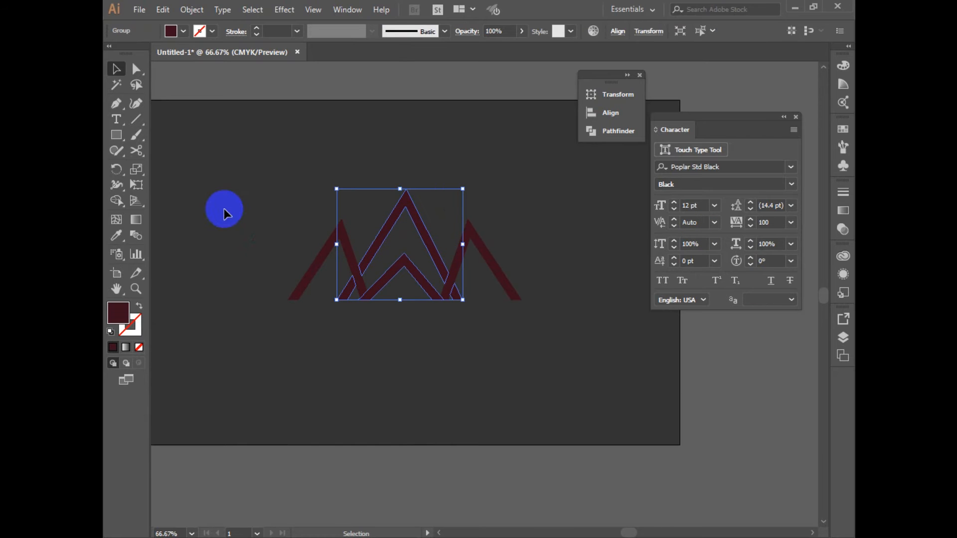
pyautogui.click(605, 338)
pyautogui.keyDown('ctrl'); pyautogui.keyDown('alt'); pyautogui.click(611, 419); pyautogui.keyUp('alt'); pyautogui.keyUp('ctrl')
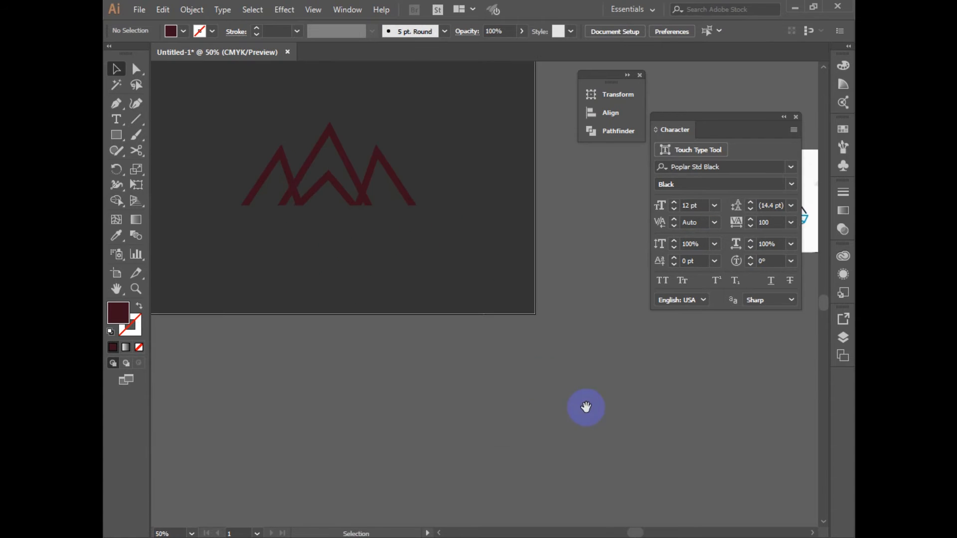
# Fill the THE MOUNTAIN text with white
pyautogui.moveTo(523, 362); pyautogui.dragTo(602, 401)
pyautogui.moveTo(257, 171); pyautogui.dragTo(533, 311)
pyautogui.moveTo(464, 338); pyautogui.dragTo(352, 261)
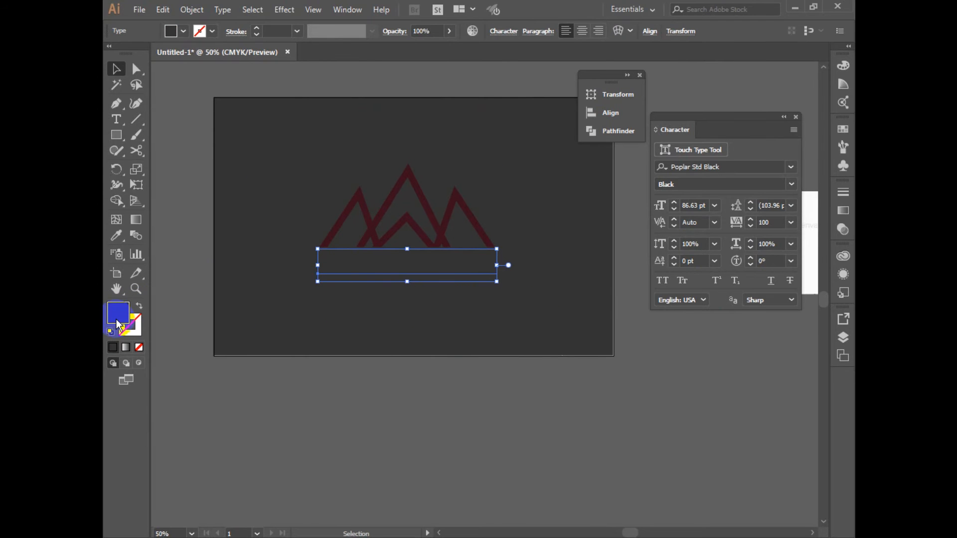
pyautogui.doubleClick(119, 313)
pyautogui.moveTo(410, 273); pyautogui.dragTo(394, 214)
pyautogui.click(745, 230)
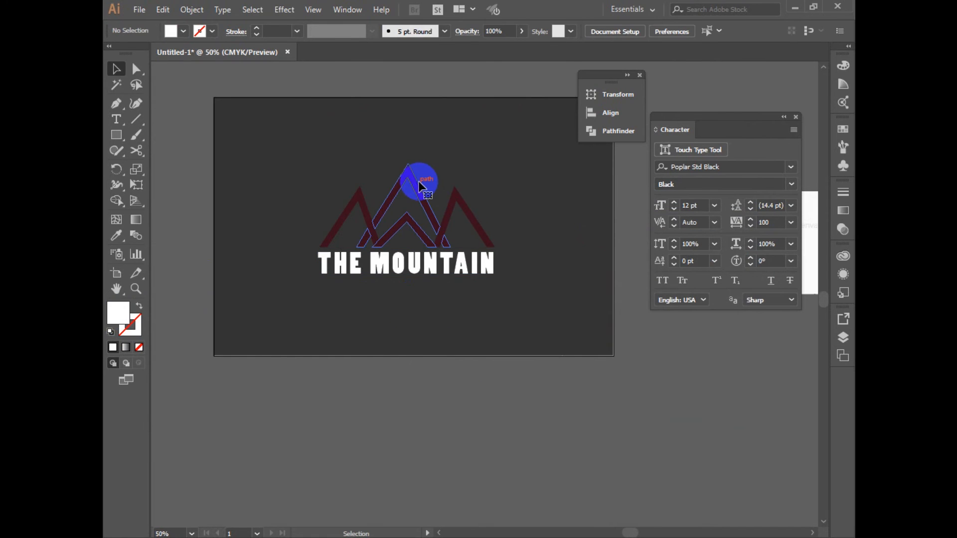
# Fill the central mountain peaks with white
pyautogui.click(420, 187)
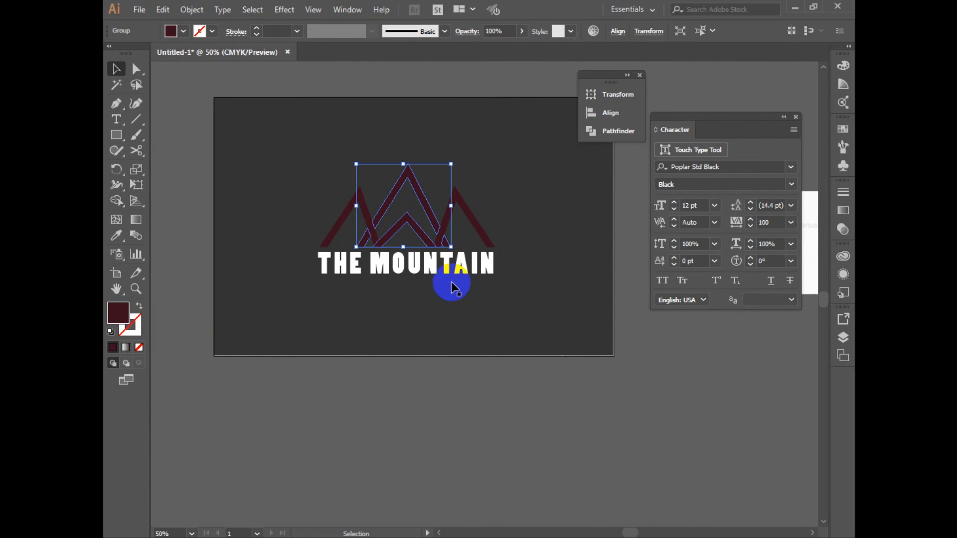
pyautogui.doubleClick(118, 307)
pyautogui.moveTo(437, 240); pyautogui.dragTo(400, 207)
pyautogui.press('Return')
pyautogui.click(525, 212)
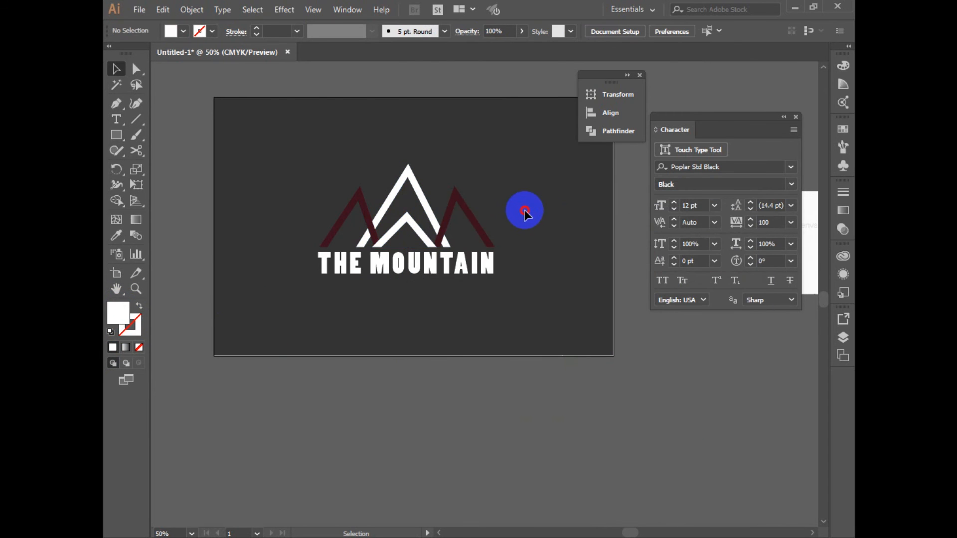
# Fill the two side peaks with a very light pink
pyautogui.click(477, 223)
pyautogui.doubleClick(118, 313)
pyautogui.moveTo(441, 292)
pyautogui.mouseDown()
pyautogui.moveTo(453, 273)
pyautogui.moveTo(429, 228)
pyautogui.mouseUp()
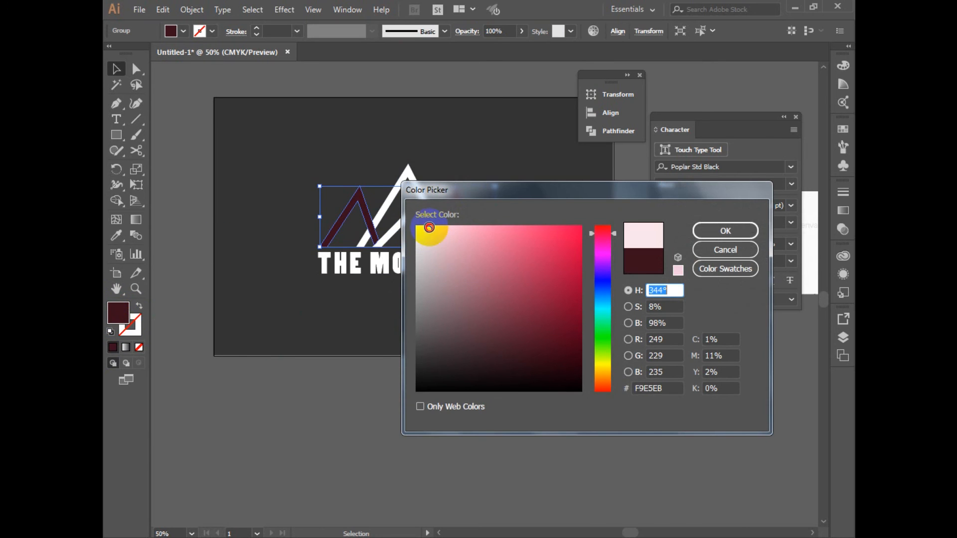
pyautogui.click(726, 230)
pyautogui.click(504, 319)
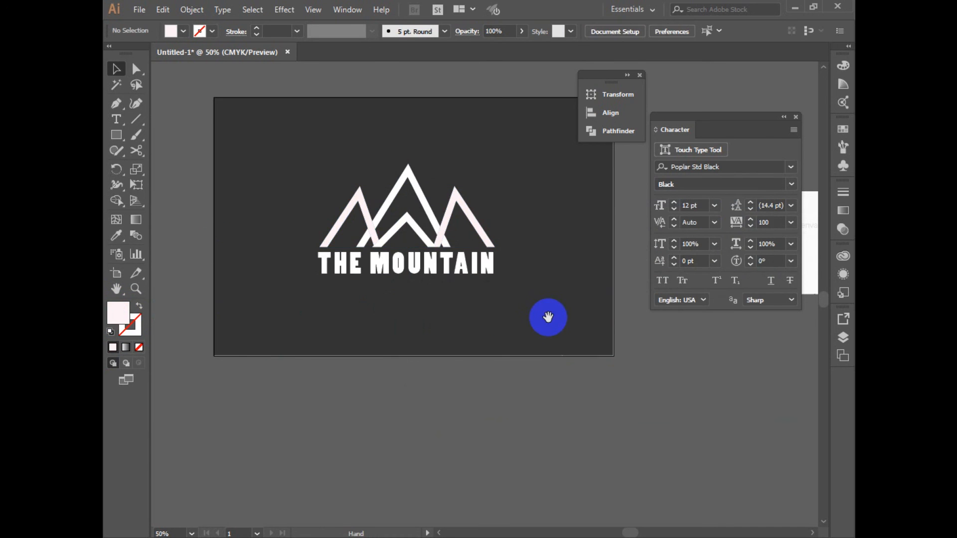
# Group all the recolored peaks and the THE MOUNTAIN text together
pyautogui.moveTo(230, 164); pyautogui.dragTo(562, 306)
pyautogui.rightClick(360, 223)
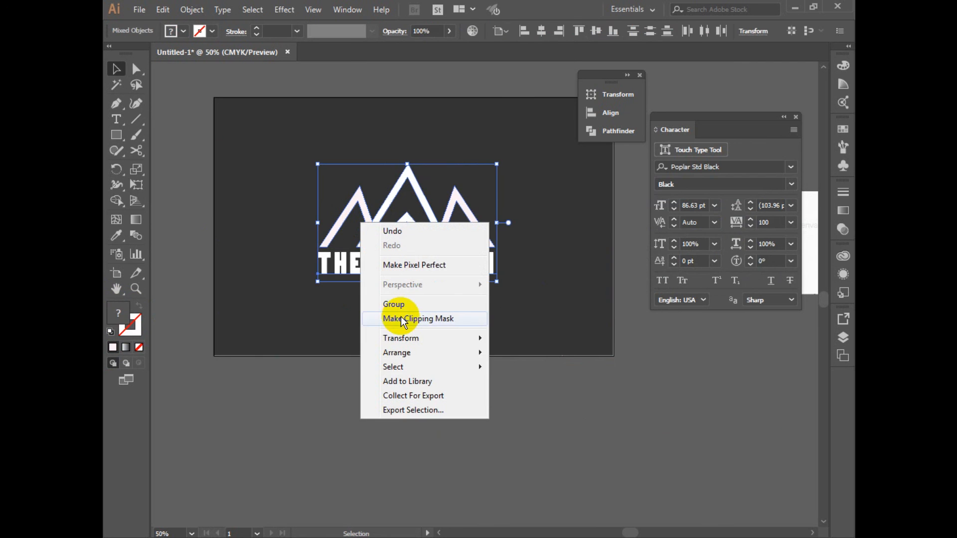
pyautogui.click(417, 304)
pyautogui.click(460, 328)
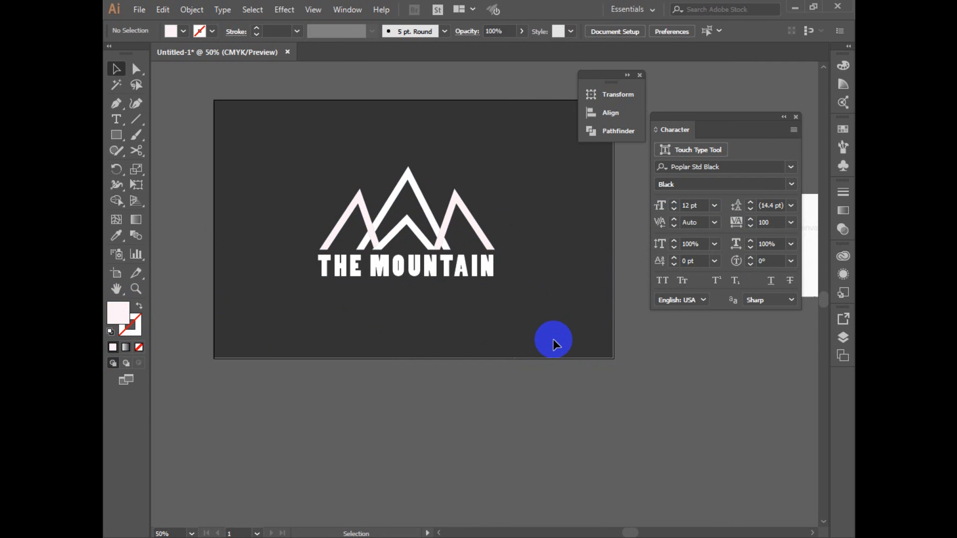